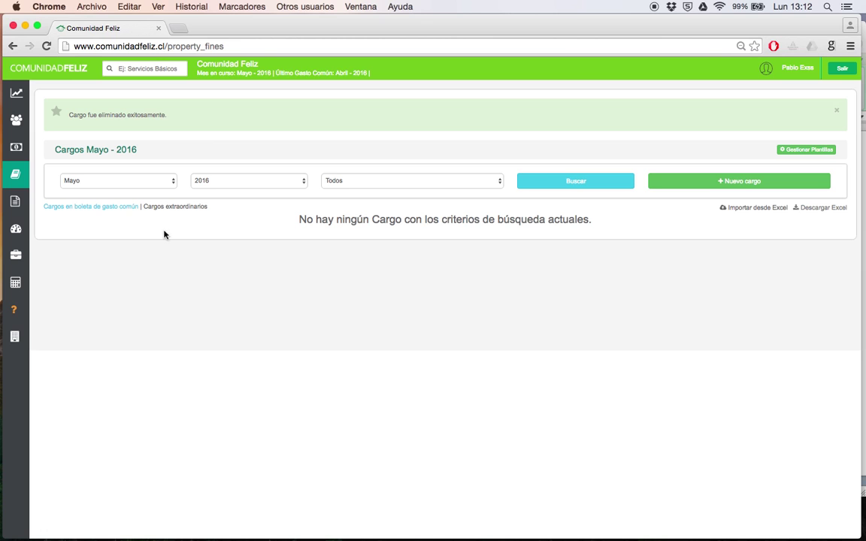
# - Go from the extraordinary charges back to the common expense bill charges and start a new charge for property 103
pyautogui.click(160, 211)
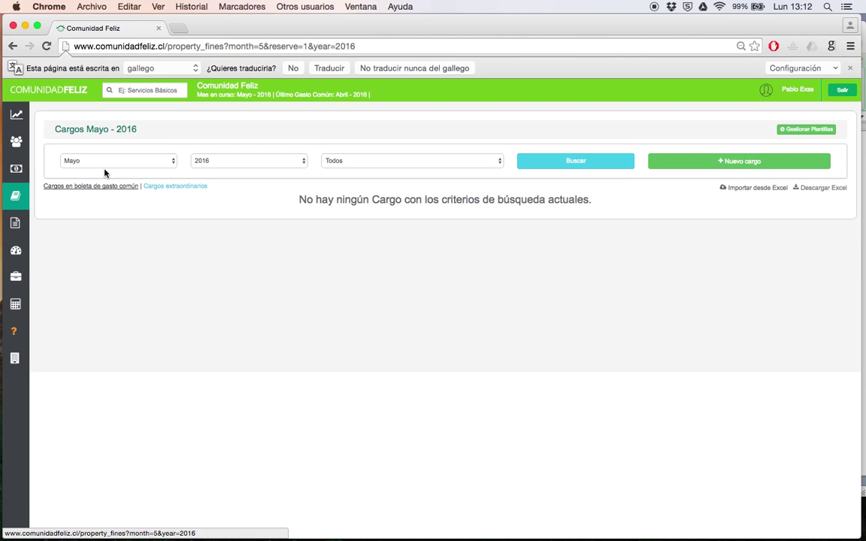
pyautogui.click(106, 187)
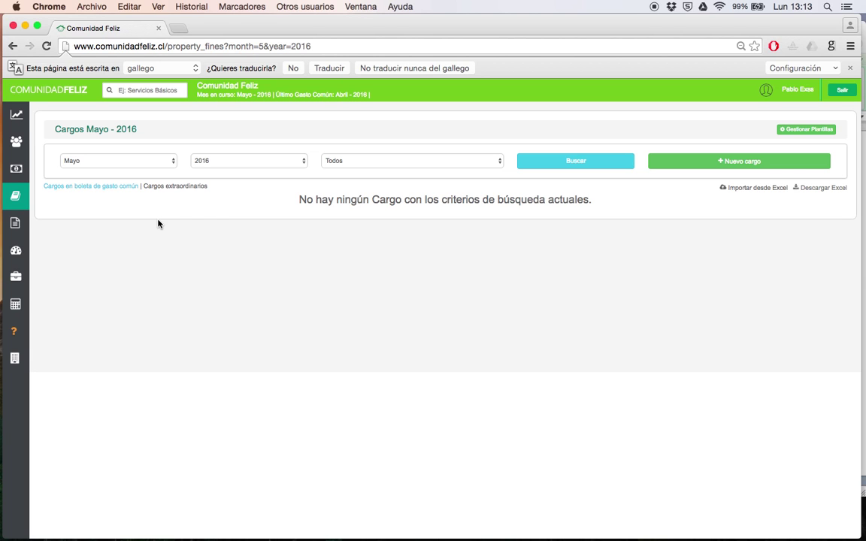
pyautogui.click(688, 167)
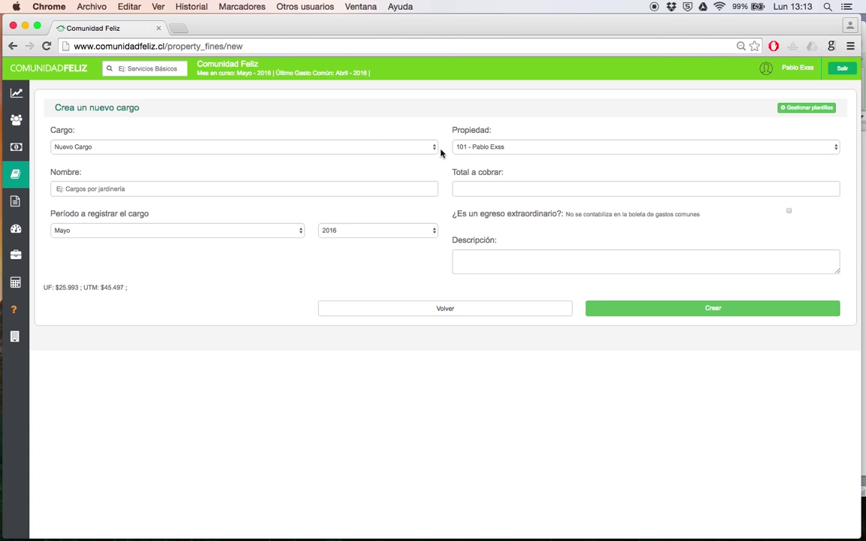
pyautogui.click(484, 148)
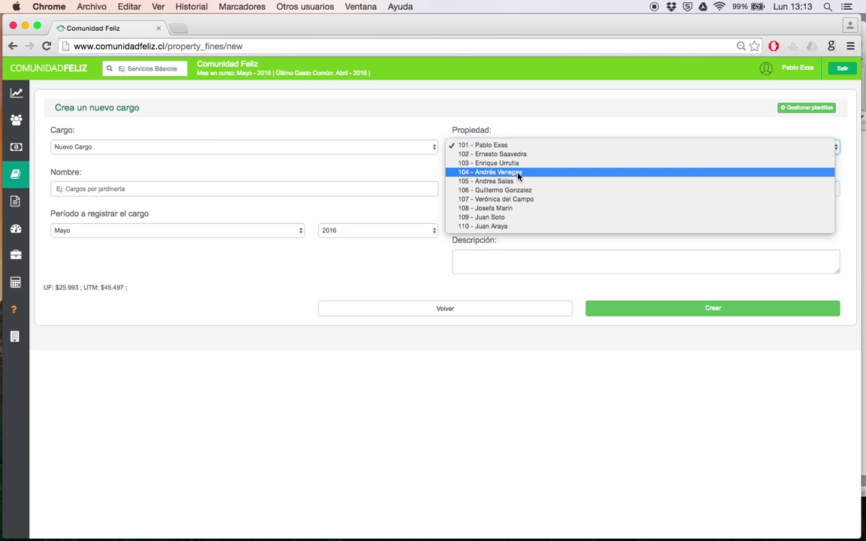
pyautogui.click(512, 166)
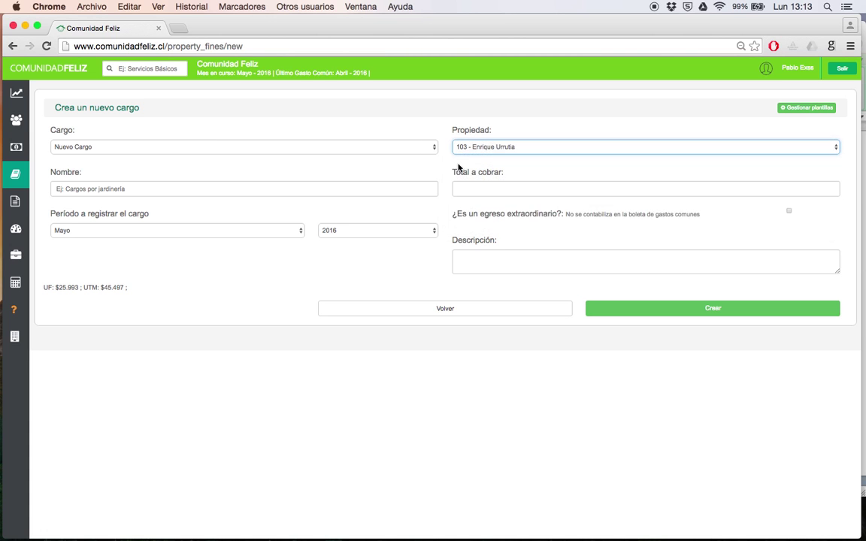
# - Name the charge "Multa de estacionamiento", set its total to $20,000, and create it for May 2016 as a non-extraordinary charge
pyautogui.click(188, 193)
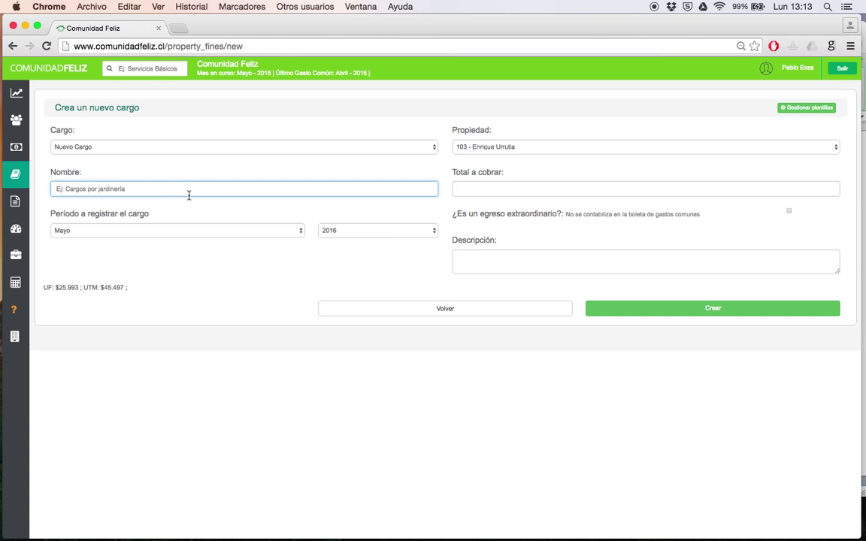
pyautogui.write('Multa')
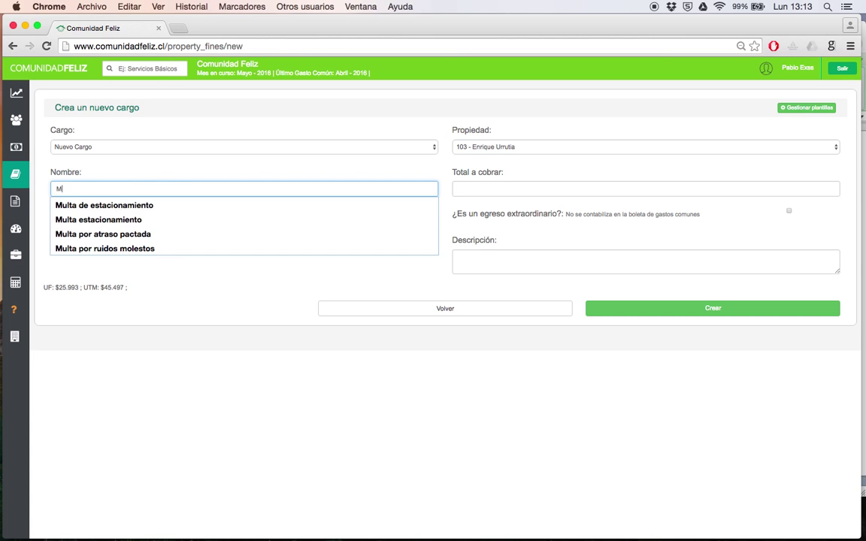
pyautogui.click(191, 207)
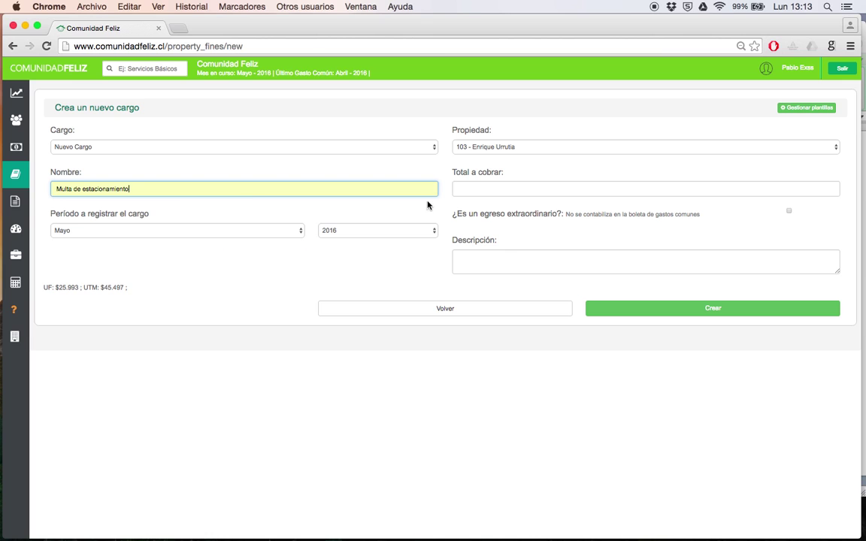
pyautogui.click(468, 189)
pyautogui.write('200000')
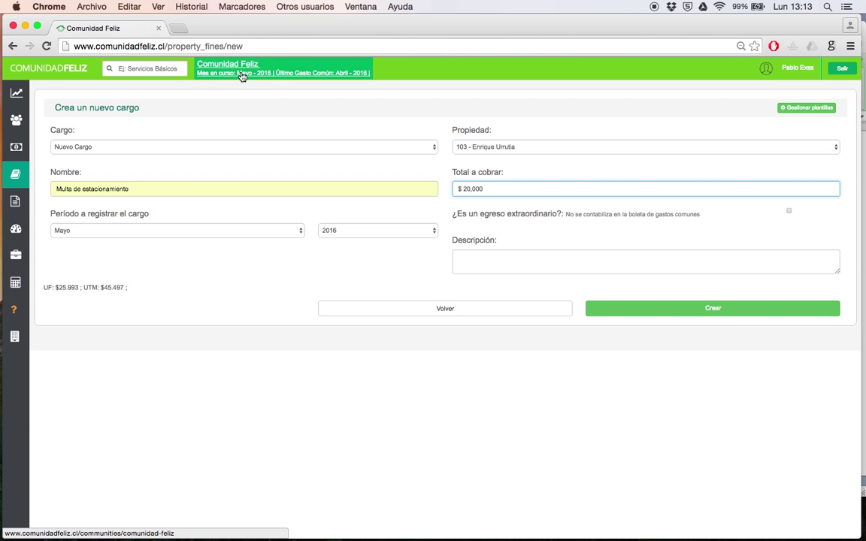
pyautogui.click(506, 261)
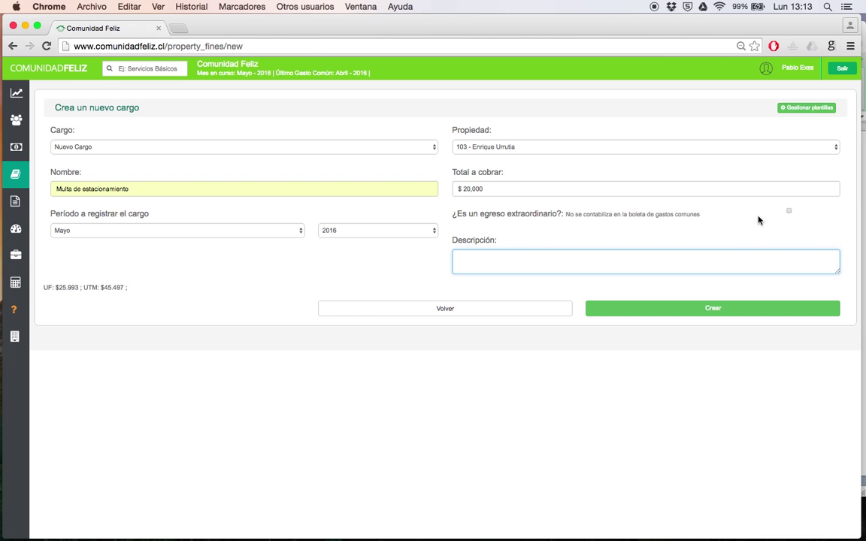
pyautogui.click(789, 213)
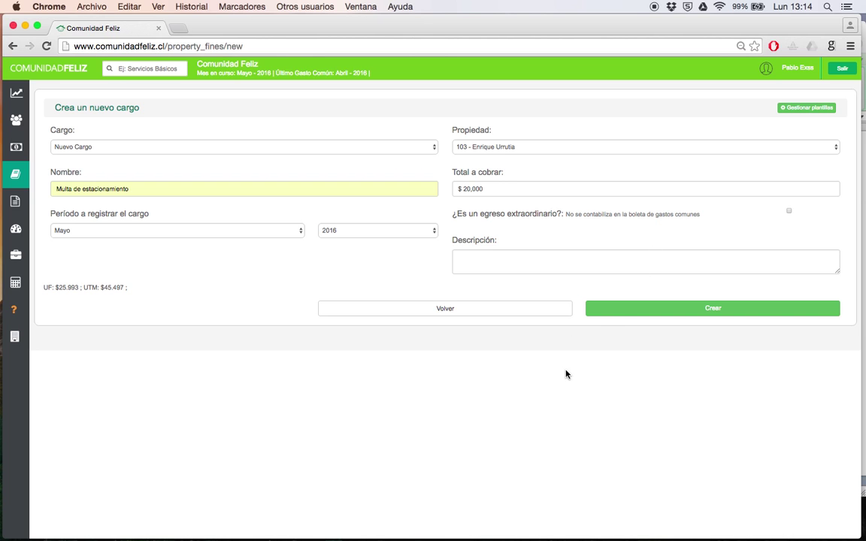
pyautogui.click(622, 315)
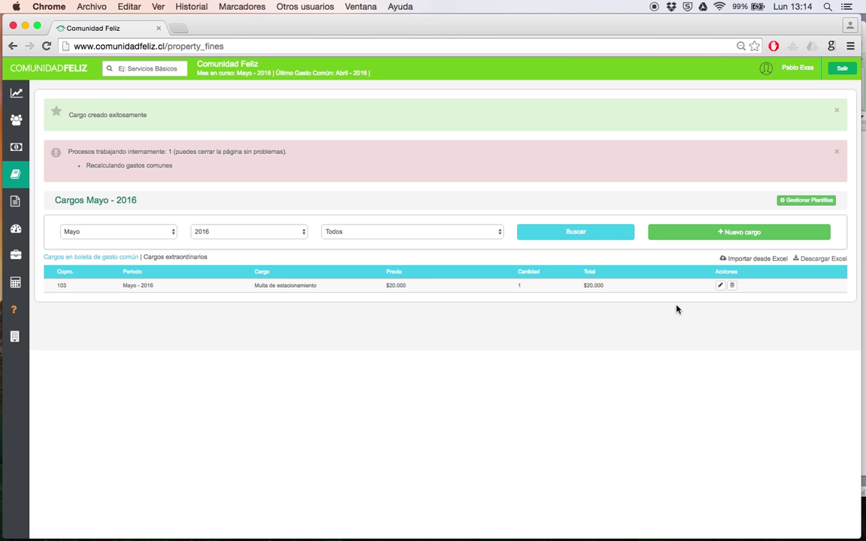
# - Start a new charge template named "Uso de lavanderia" with the description "Uso maquina lavarropa"
pyautogui.click(808, 202)
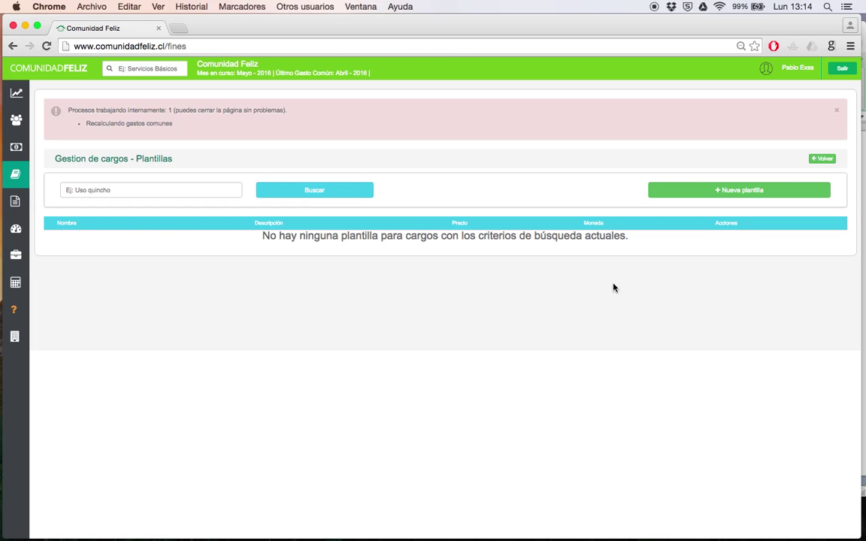
pyautogui.click(676, 197)
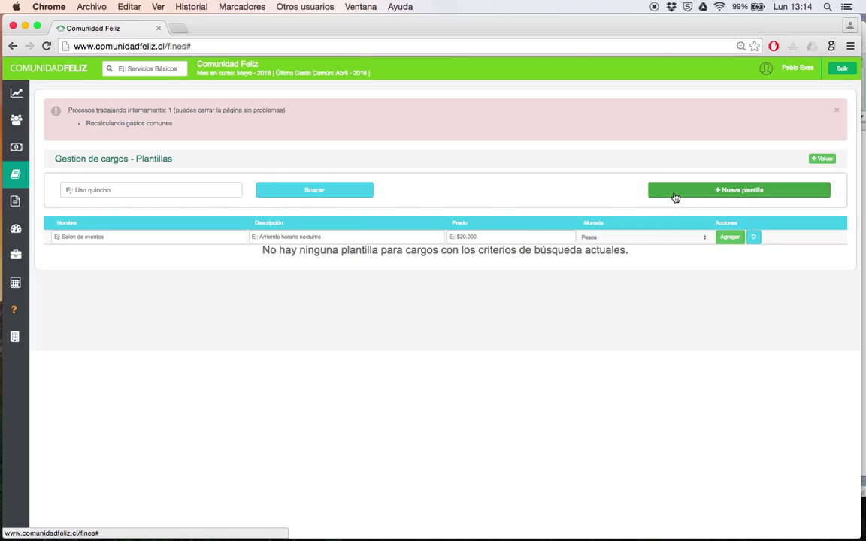
pyautogui.click(81, 240)
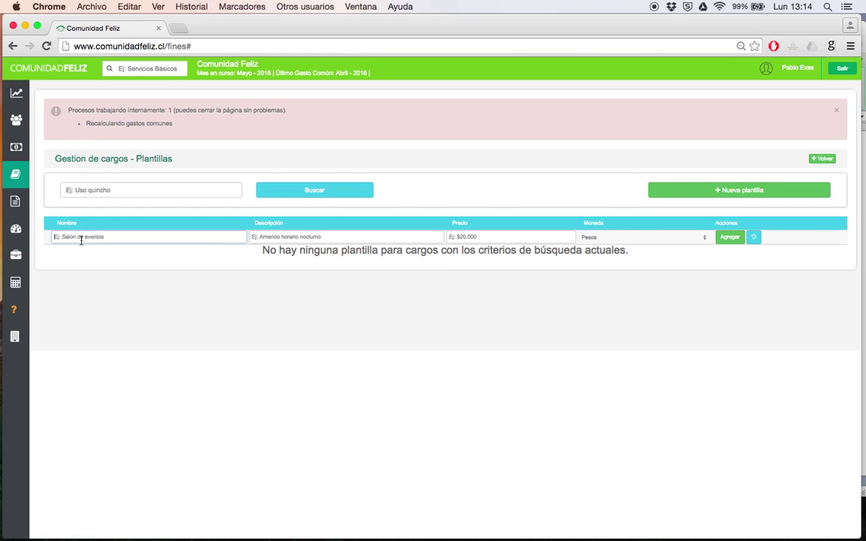
pyautogui.write('S')
pyautogui.press('BackSpace')
pyautogui.write('Uso')
pyautogui.click(94, 254)
pyautogui.click(287, 238)
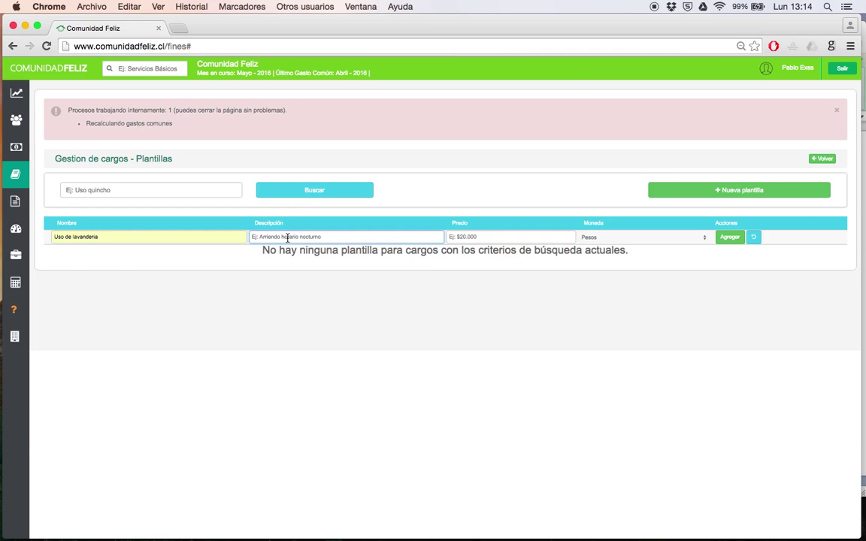
pyautogui.write('Uso maquina lavarropa')
# - Set the template's price to 5000 with Pesos as the currency and add the template
pyautogui.click(463, 235)
pyautogui.write('5')
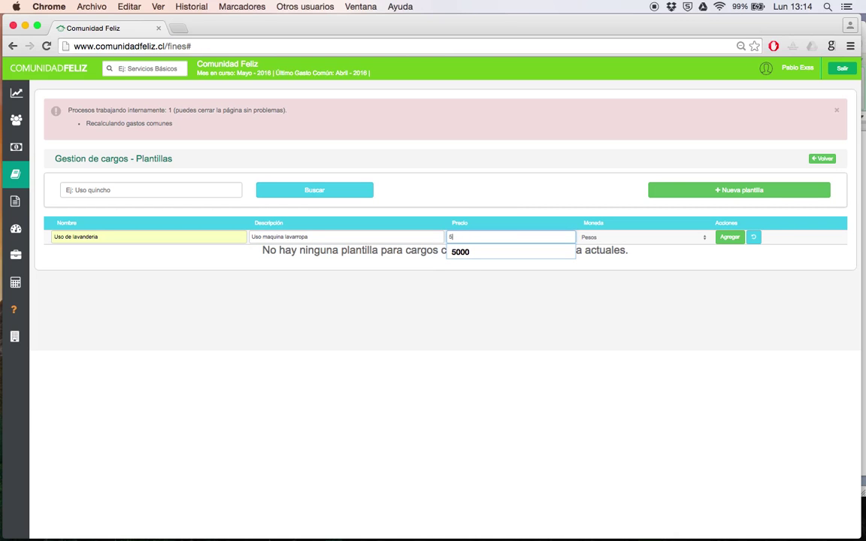
pyautogui.write('000')
pyautogui.press('Tab')
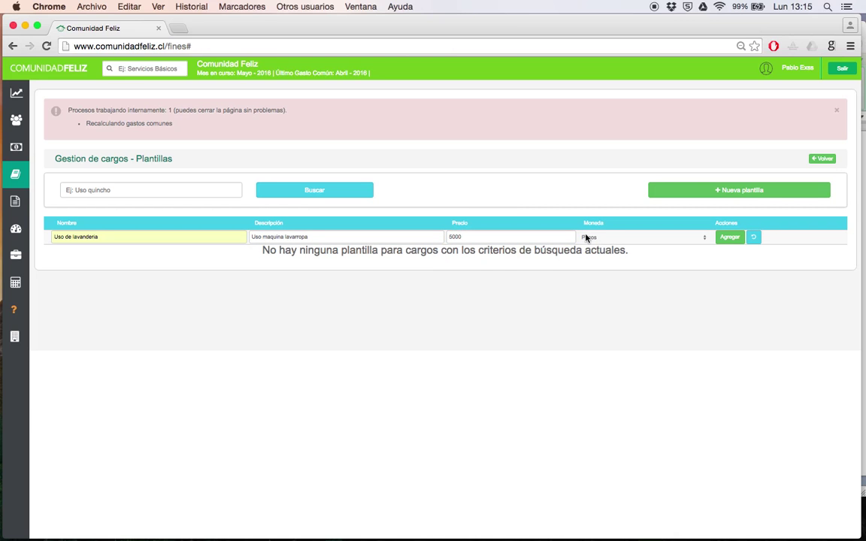
pyautogui.click(592, 238)
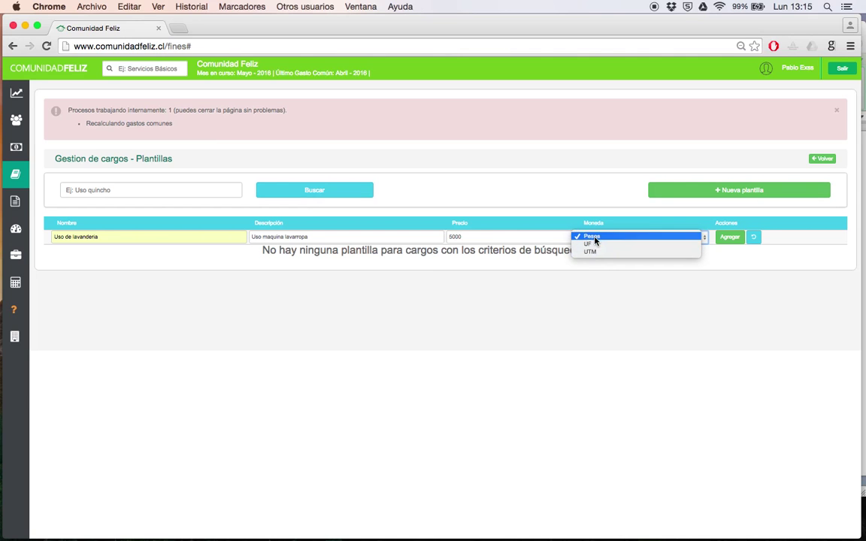
pyautogui.click(611, 286)
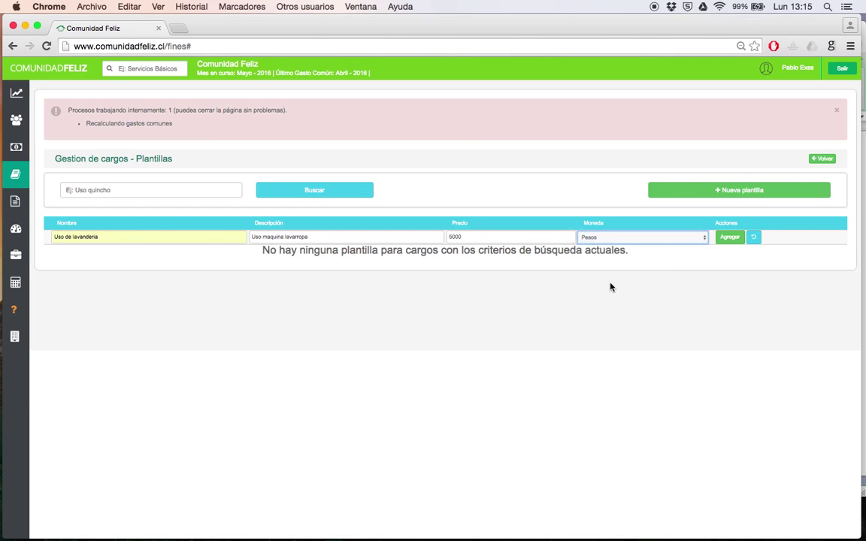
pyautogui.click(728, 237)
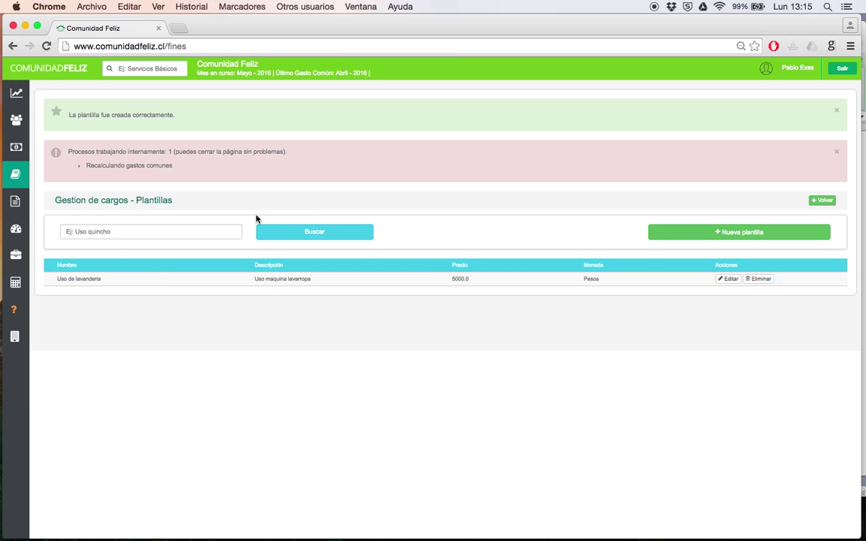
# - Start a new charge based on the "Uso de lavanderia" template and look through the available properties
pyautogui.click(20, 175)
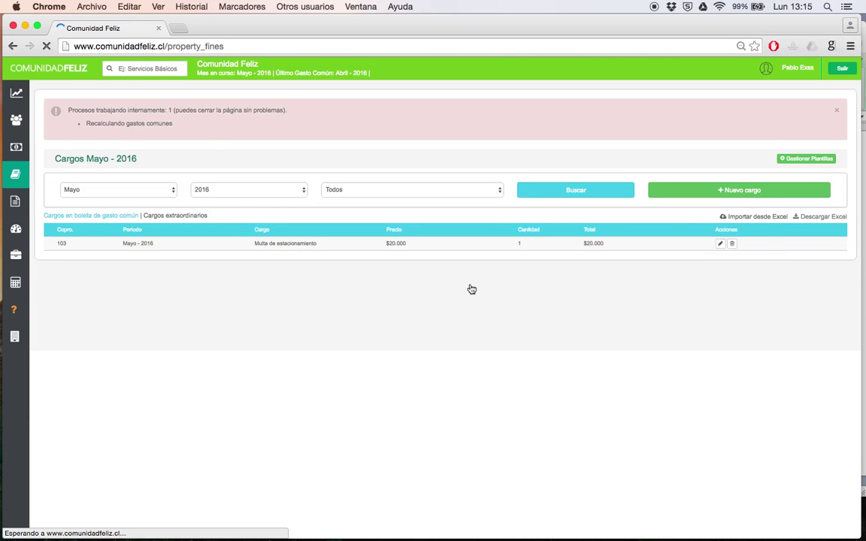
pyautogui.click(714, 199)
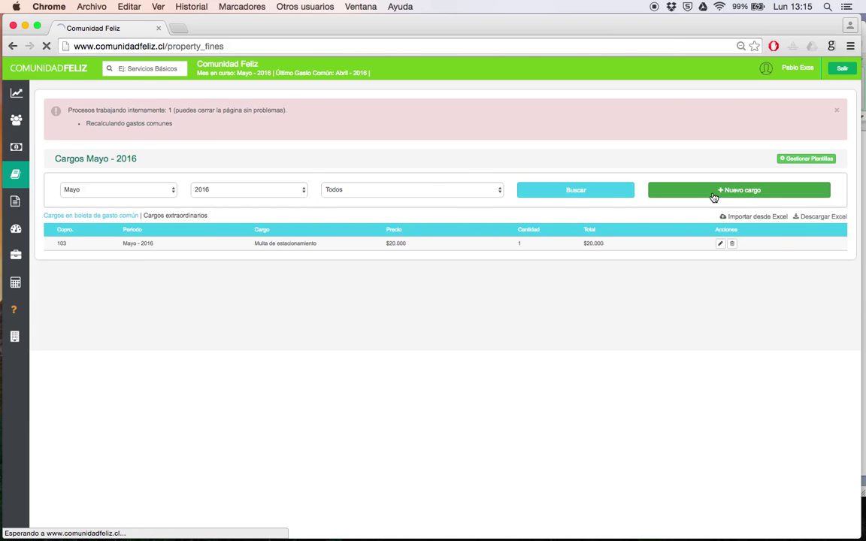
pyautogui.click(167, 148)
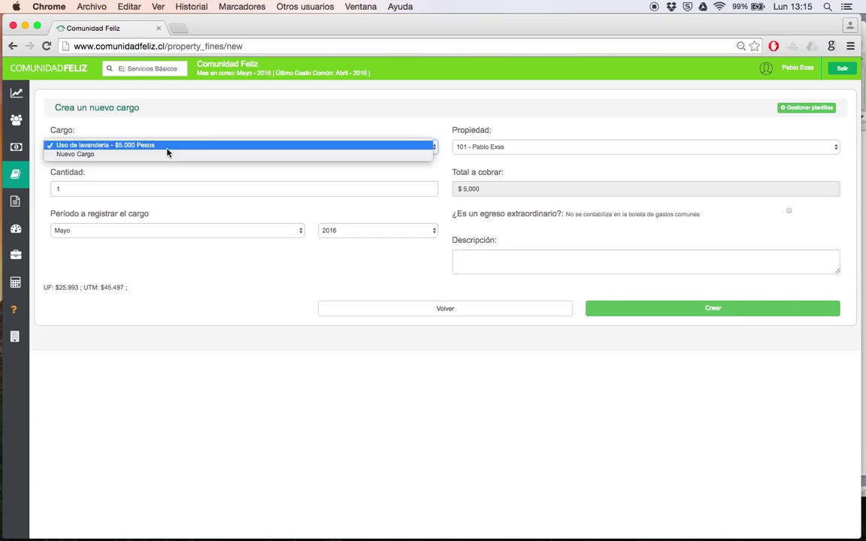
pyautogui.click(117, 148)
pyautogui.click(509, 150)
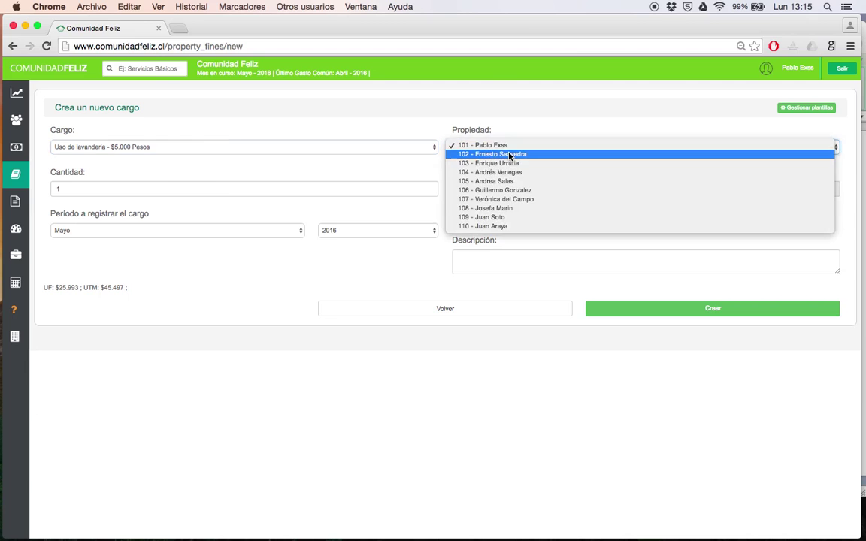
# - Try a quantity of 3 for the laundry charge, set it back to 1, and leave the form without creating the charge
pyautogui.click(154, 189)
pyautogui.click(148, 189)
pyautogui.press('BackSpace')
pyautogui.write('3')
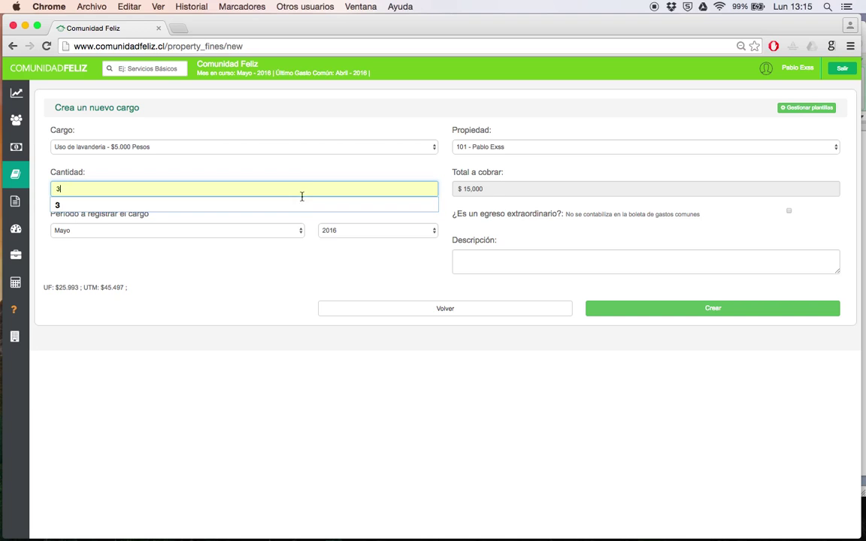
pyautogui.press('BackSpace')
pyautogui.write('1')
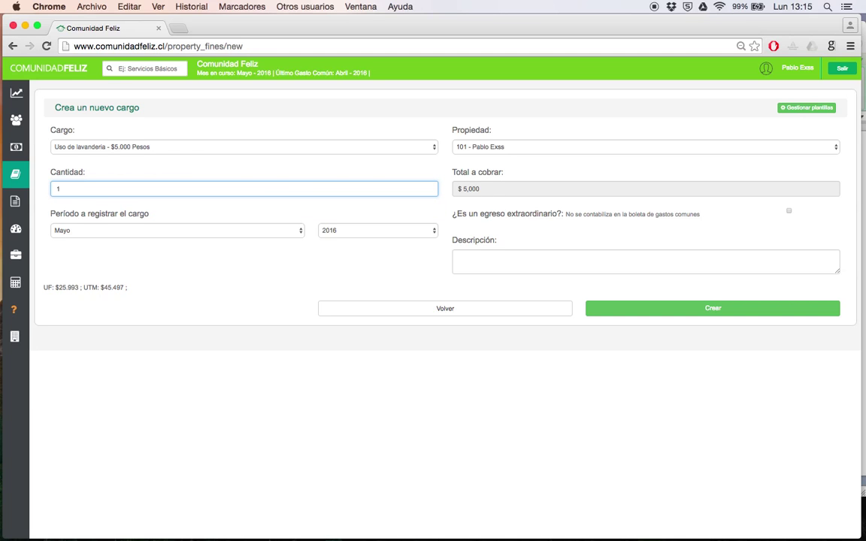
pyautogui.click(301, 269)
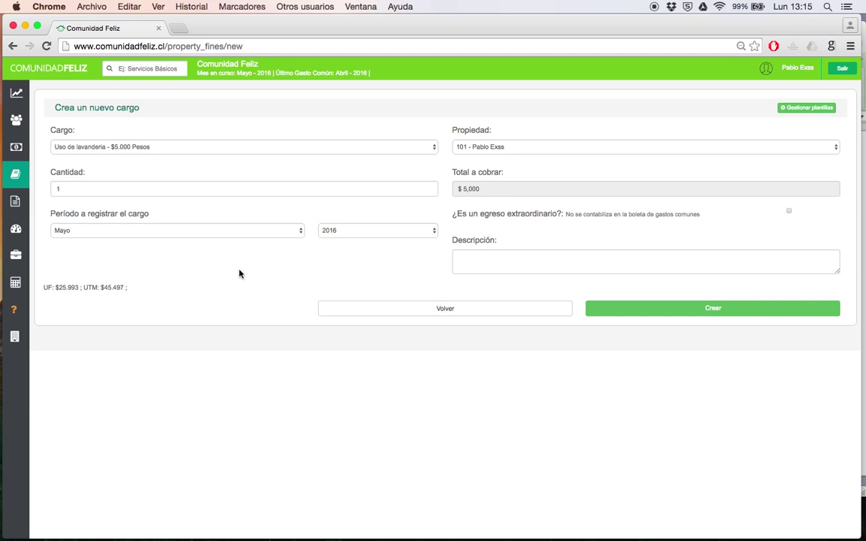
pyautogui.click(434, 310)
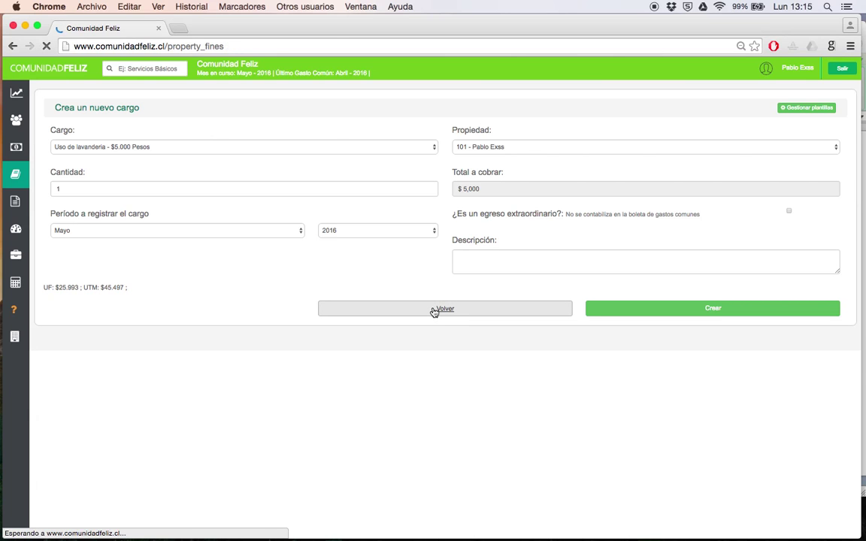
# - Delete the "Multa de estacionamiento" charge of property 103
pyautogui.click(733, 217)
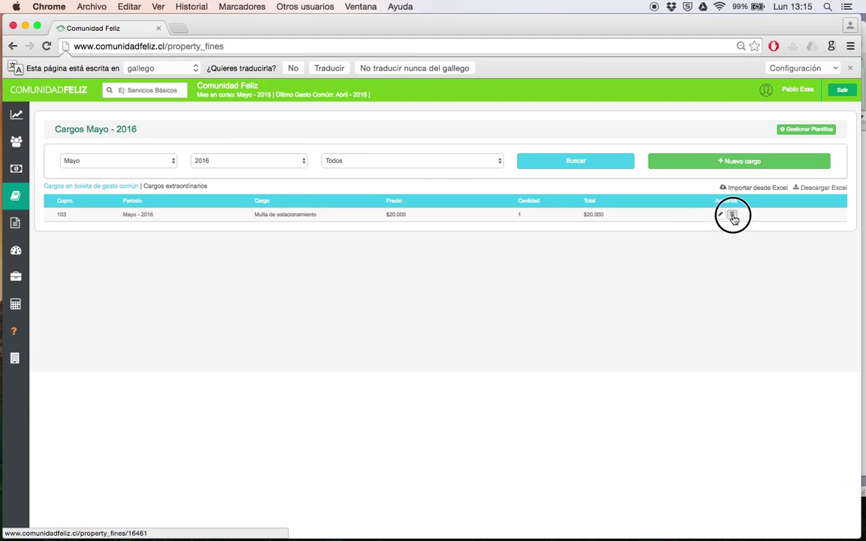
pyautogui.click(516, 196)
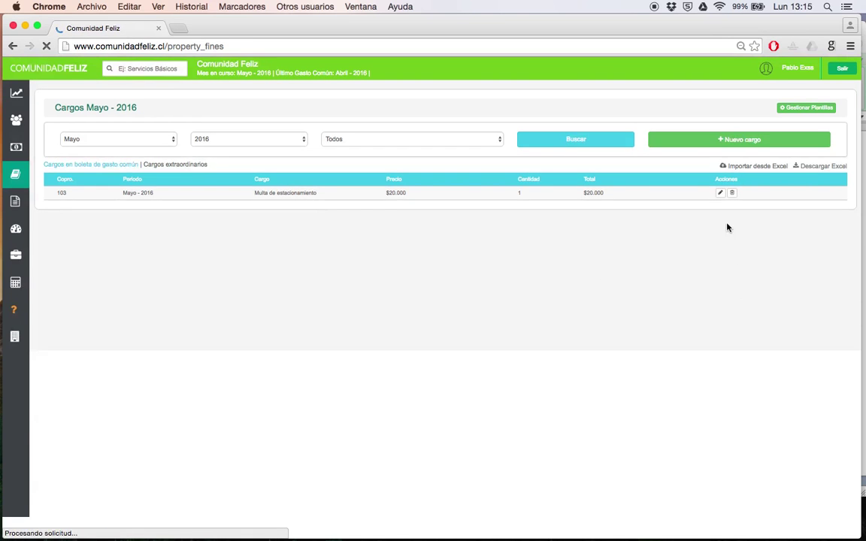
# - Import the charges from the Excel file CAPACITACION.cargos.xlsx and return to the May 2016 charges list
pyautogui.click(736, 260)
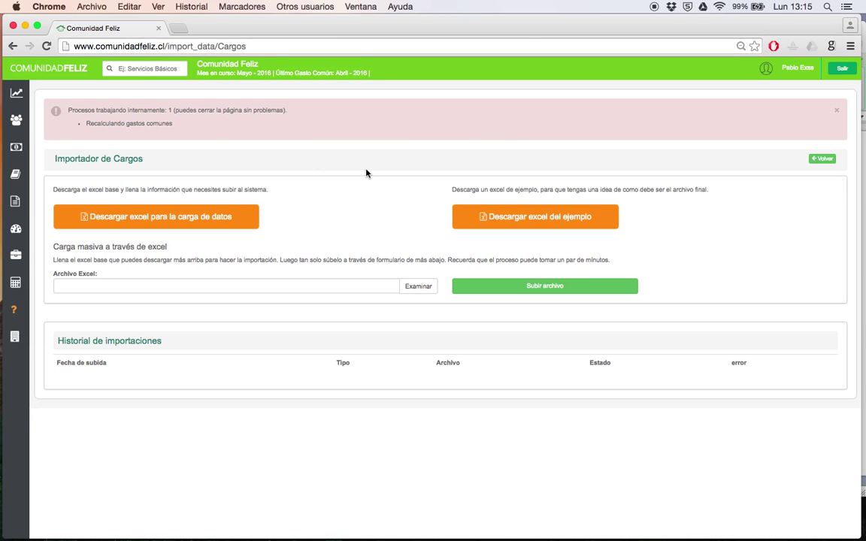
pyautogui.click(412, 288)
pyautogui.click(544, 121)
pyautogui.press('Up')
pyautogui.press('Up')
pyautogui.press('Up')
pyautogui.press('Return')
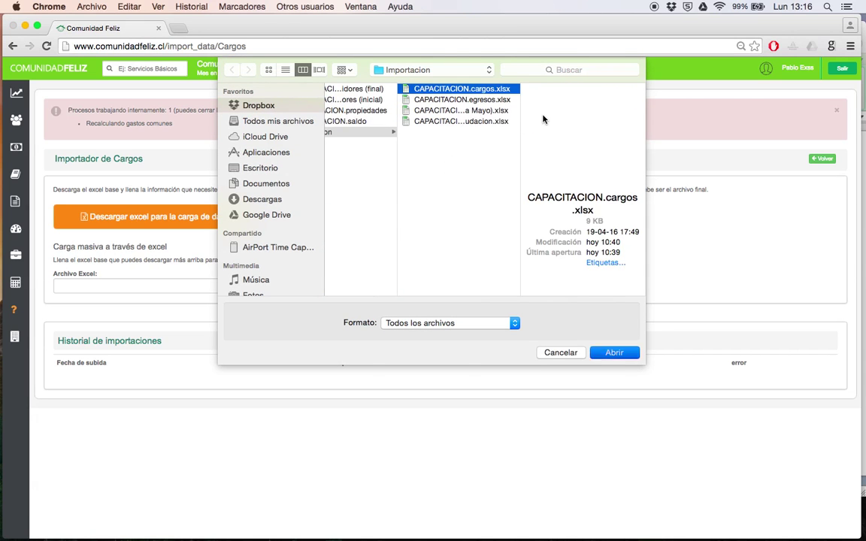
pyautogui.click(534, 285)
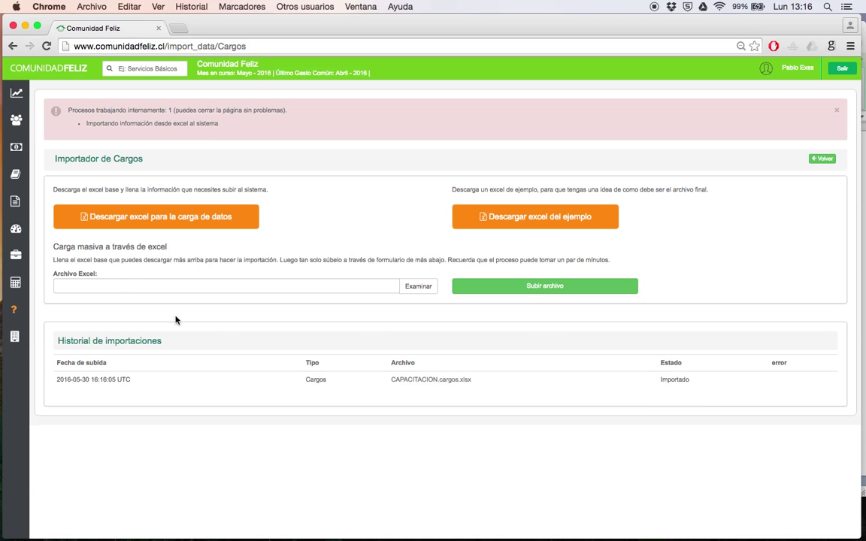
pyautogui.click(17, 173)
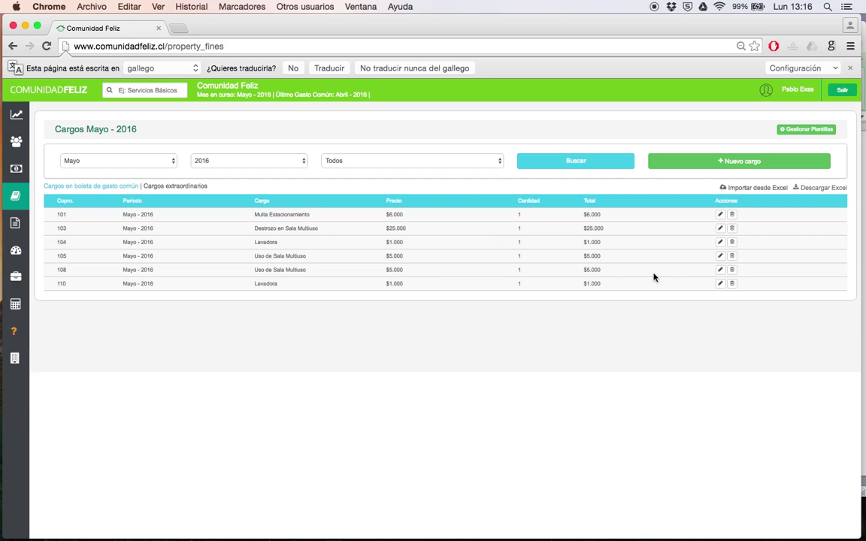
# - Open the CAPACITACION.cargos.xlsx workbook from the Importacion folder in Excel
pyautogui.hotkey('ctrl', 'Up')
pyautogui.click(325, 204)
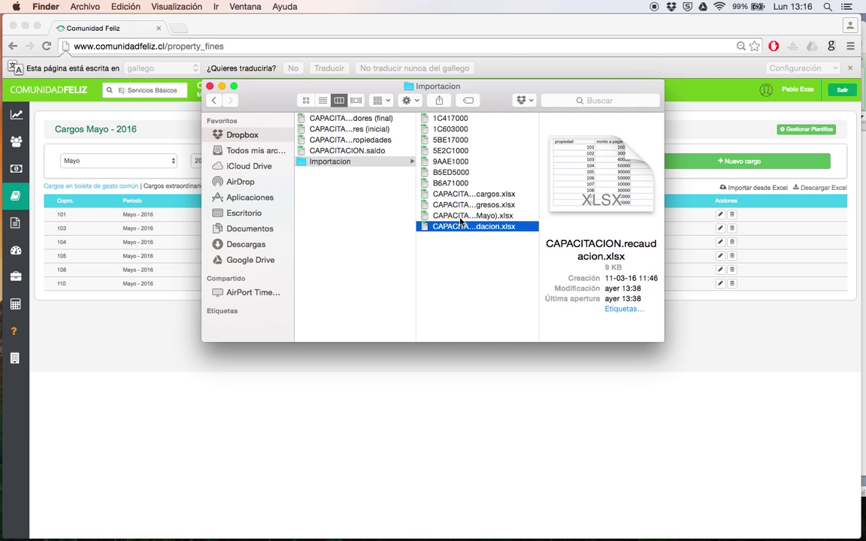
pyautogui.moveTo(416, 192); pyautogui.dragTo(456, 234)
pyautogui.press('super+Tab')
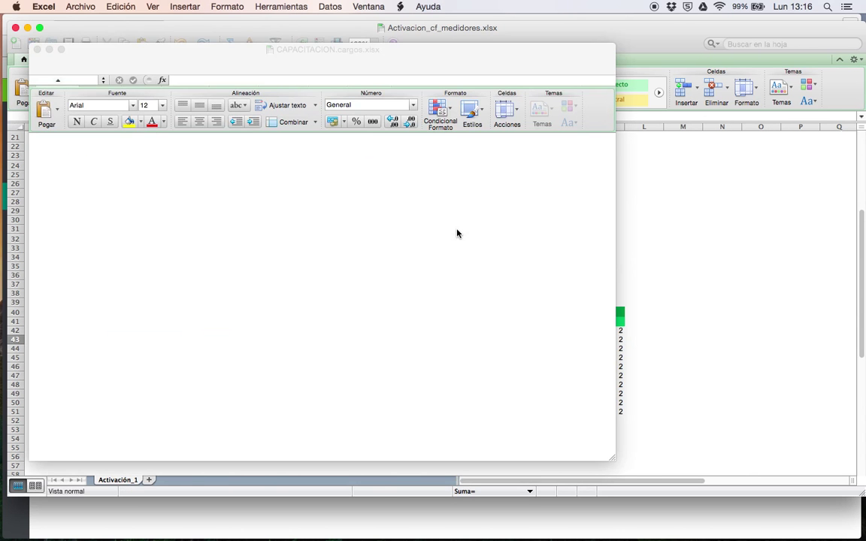
# - Review the import columns for the first charge, from propiedad, nombre del cargo and cantidad through to cargo contra el fondo de reserva
pyautogui.click(98, 171)
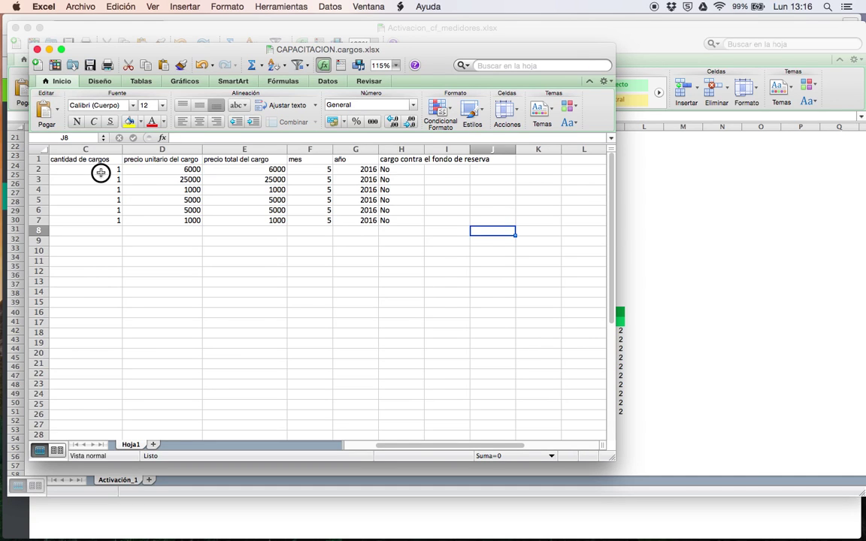
pyautogui.hscroll(-3, 130, 190)
pyautogui.press('Left')
pyautogui.press('Left')
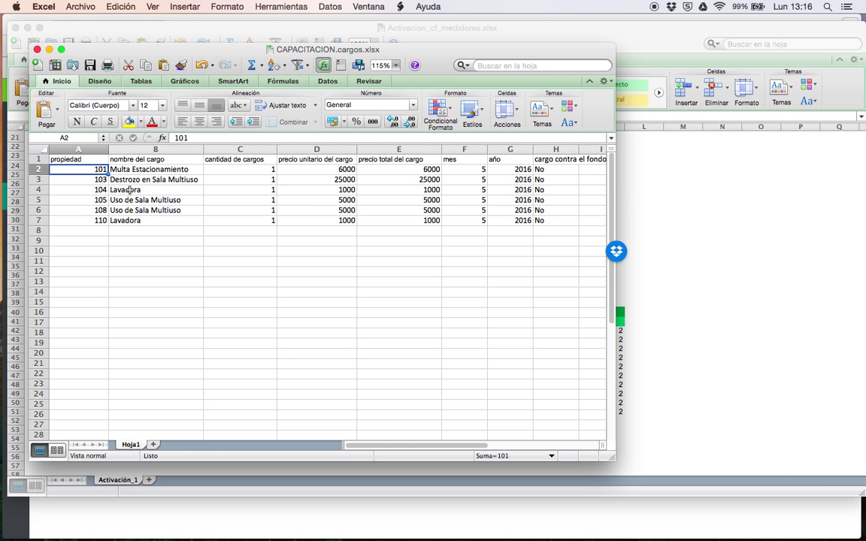
pyautogui.press('Right')
pyautogui.press('Right')
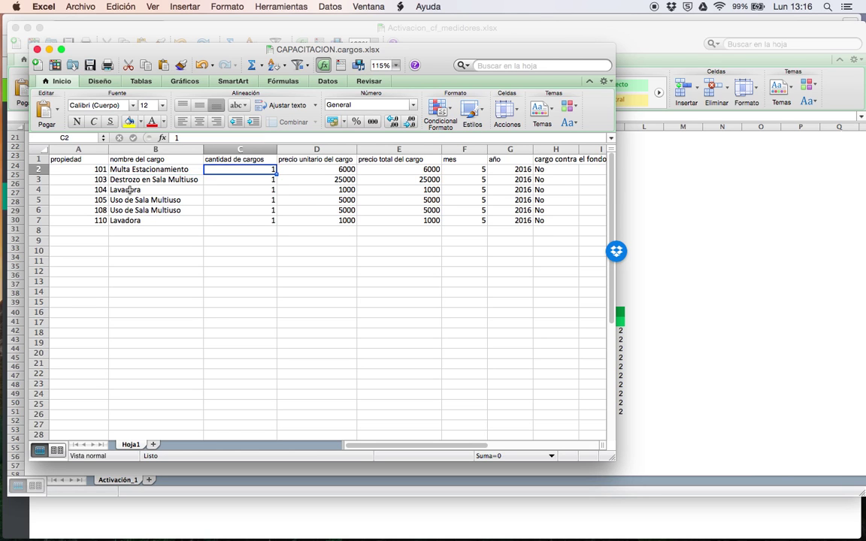
pyautogui.press('Right')
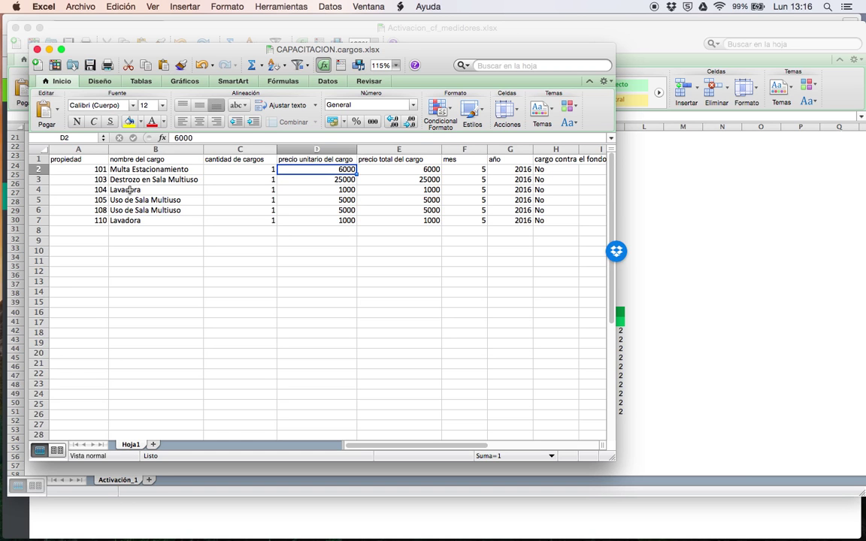
pyautogui.press('Right')
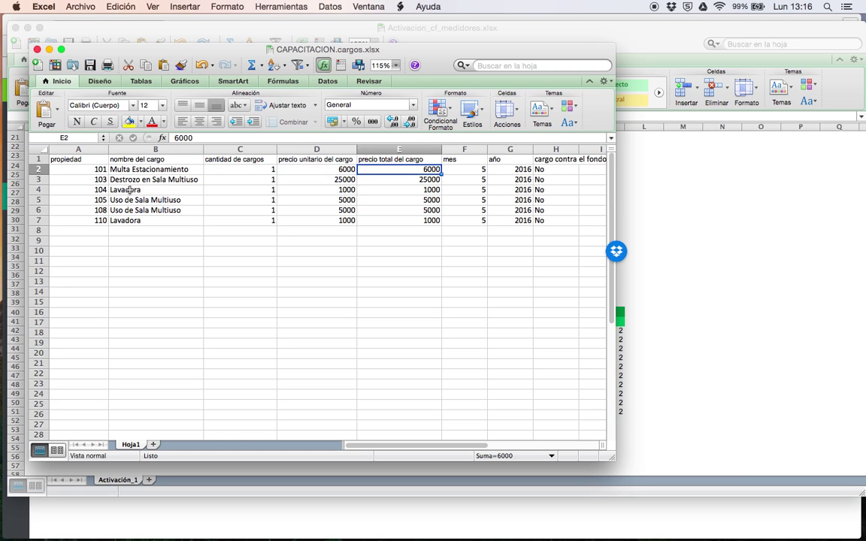
pyautogui.press('Right')
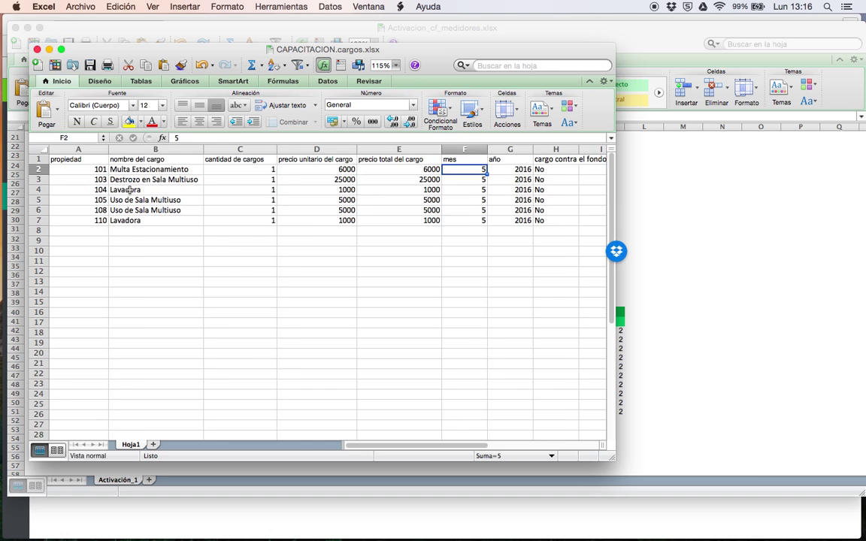
pyautogui.hscroll(3, 129, 190)
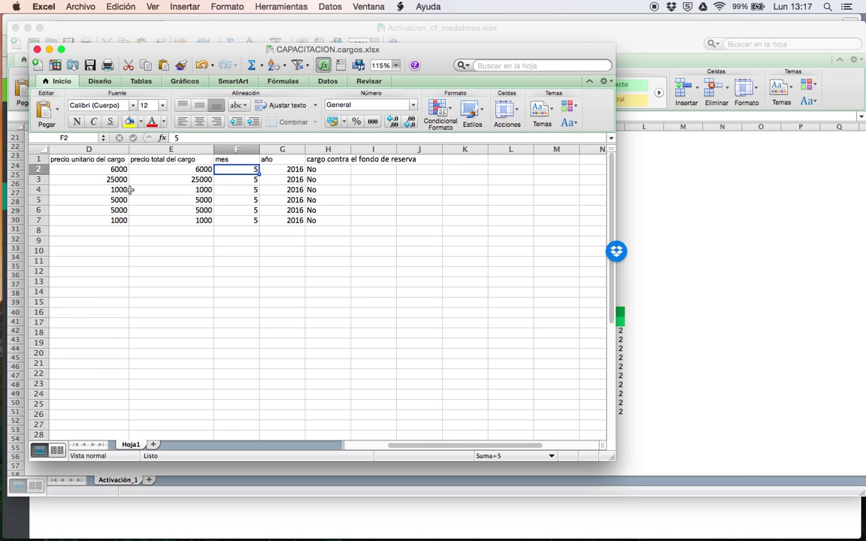
pyautogui.press('Right')
pyautogui.press('Right')
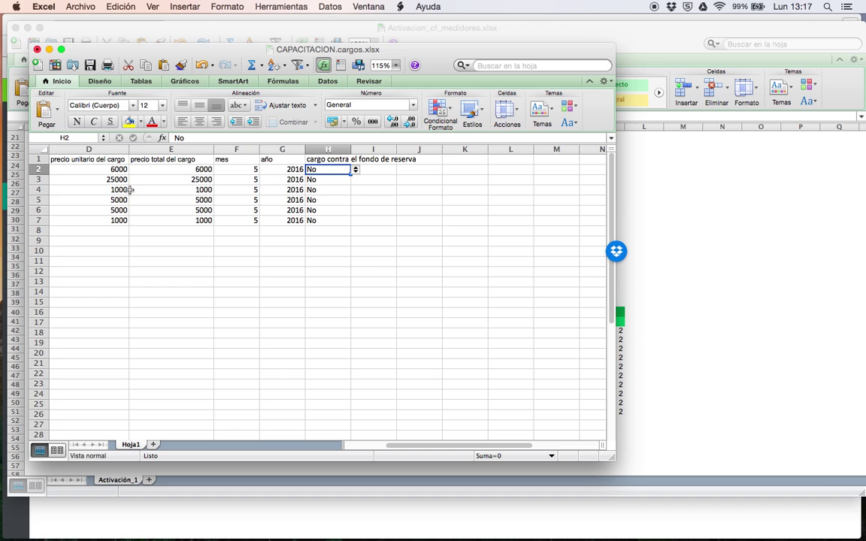
pyautogui.press('Right')
pyautogui.press('Left')
pyautogui.press('Right')
pyautogui.press('Left')
# - Close the charges workbook, saving its changes, and switch back to the May 2016 charges page in Chrome
pyautogui.click(37, 49)
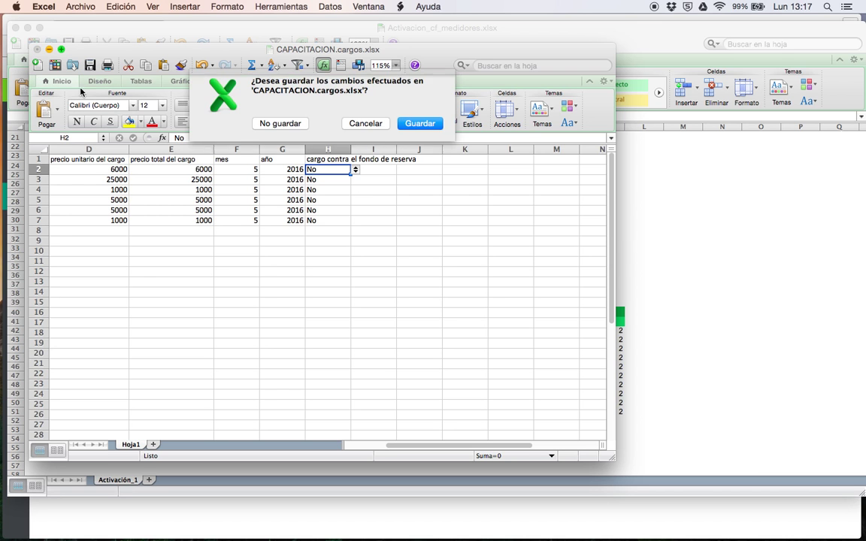
pyautogui.click(404, 132)
pyautogui.hotkey('ctrl', 'Up')
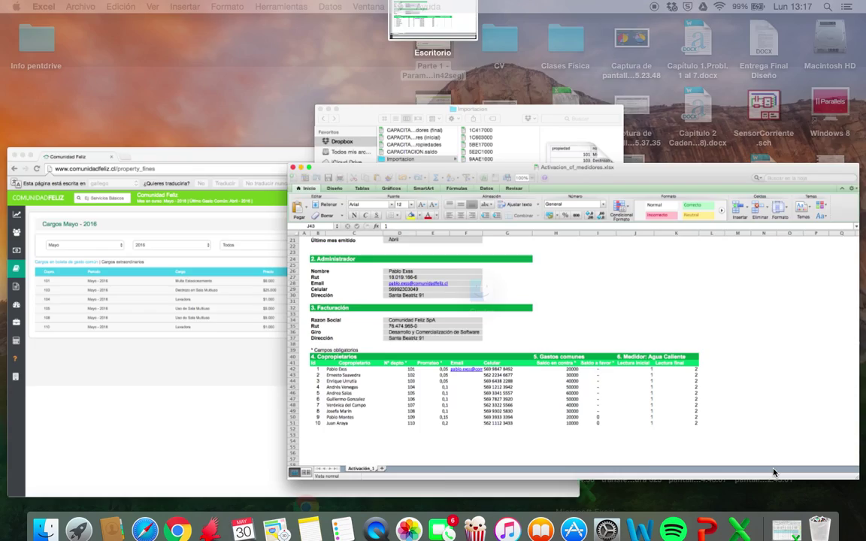
pyautogui.click(304, 359)
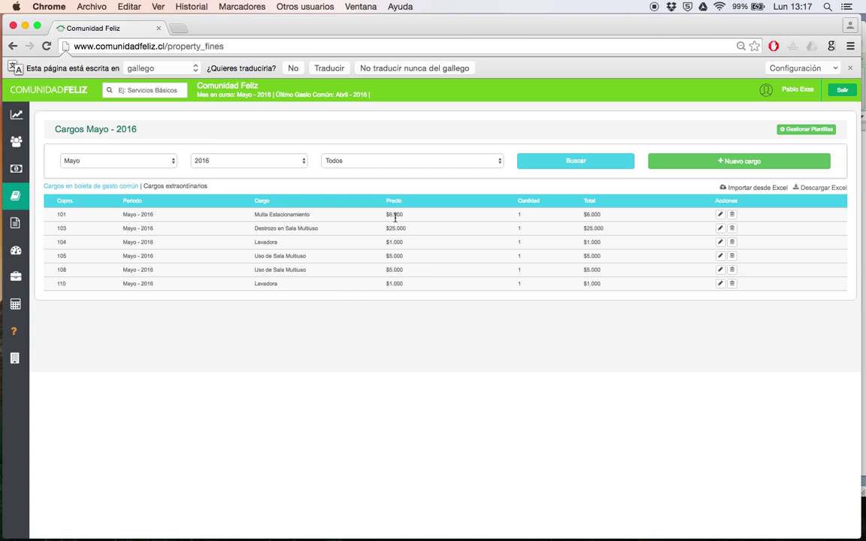
# - Download the May 2016 common expenses apportionment as an Excel file and open it
pyautogui.click(14, 301)
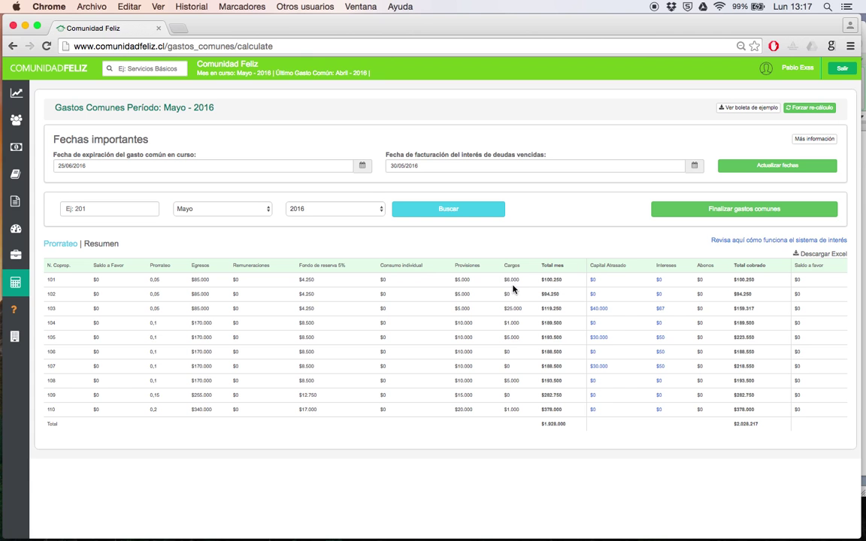
pyautogui.click(833, 256)
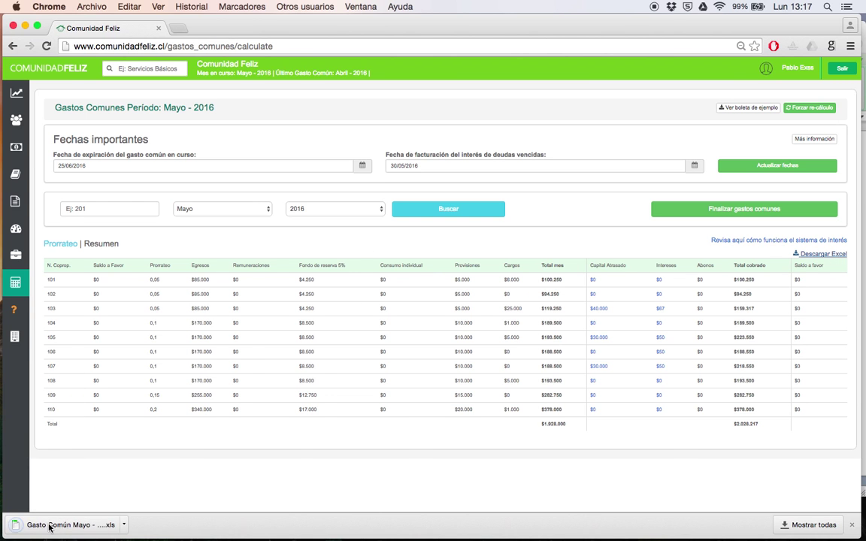
pyautogui.click(50, 527)
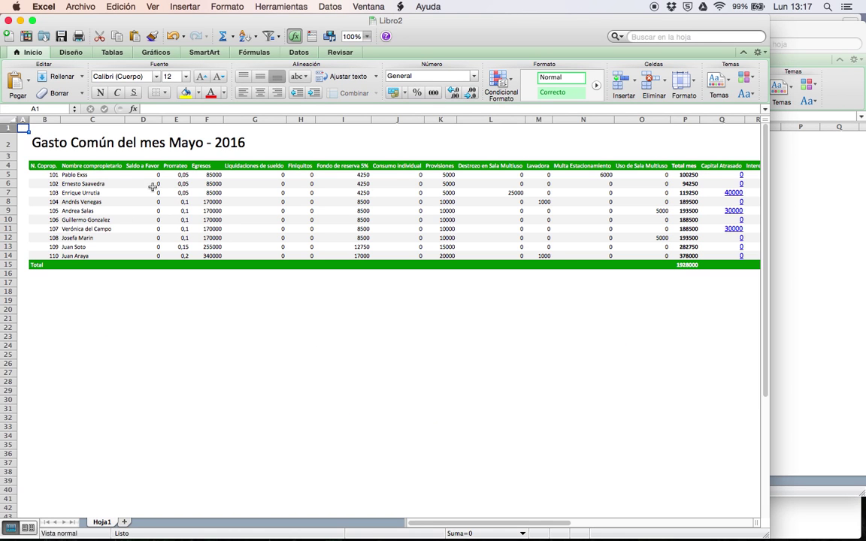
# - Examine property 101's row in the report, from its number and Prorrateo through Egresos and Fondo de reserva to Consumo Individual
pyautogui.click(54, 174)
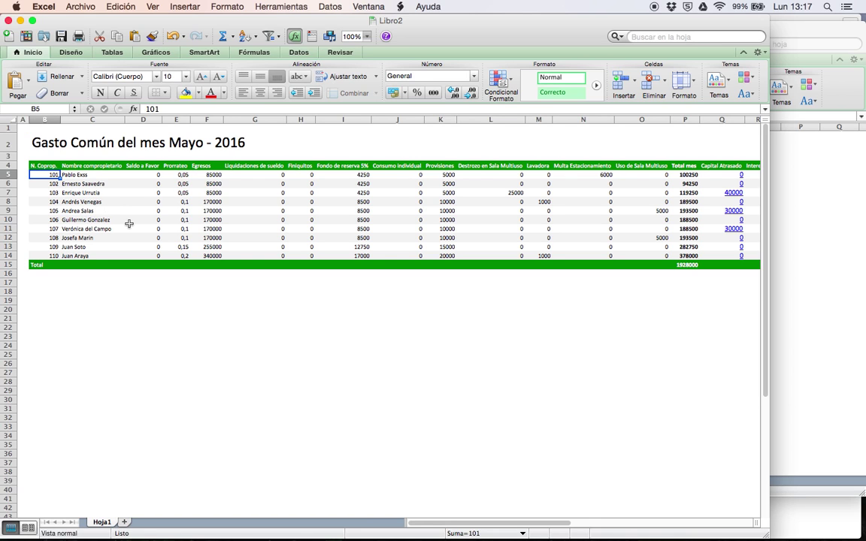
pyautogui.press('Right')
pyautogui.press('Right')
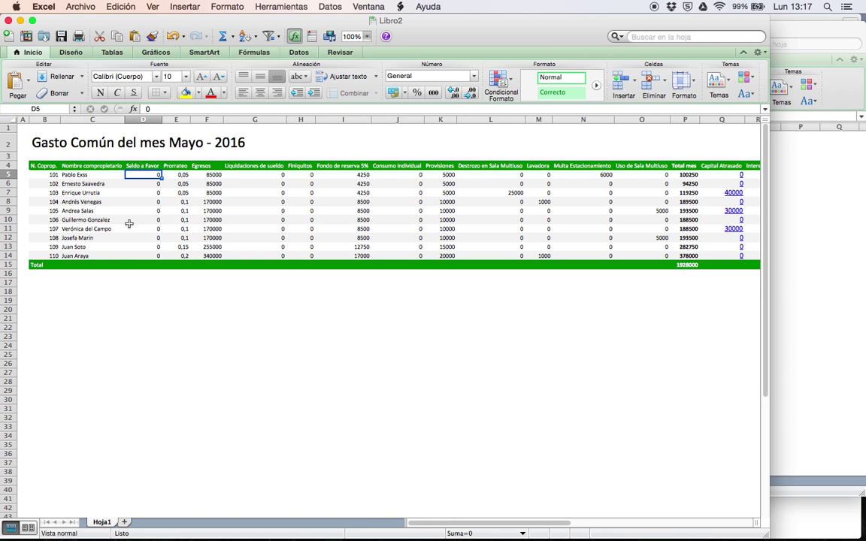
pyautogui.press('Right')
pyautogui.press('Right')
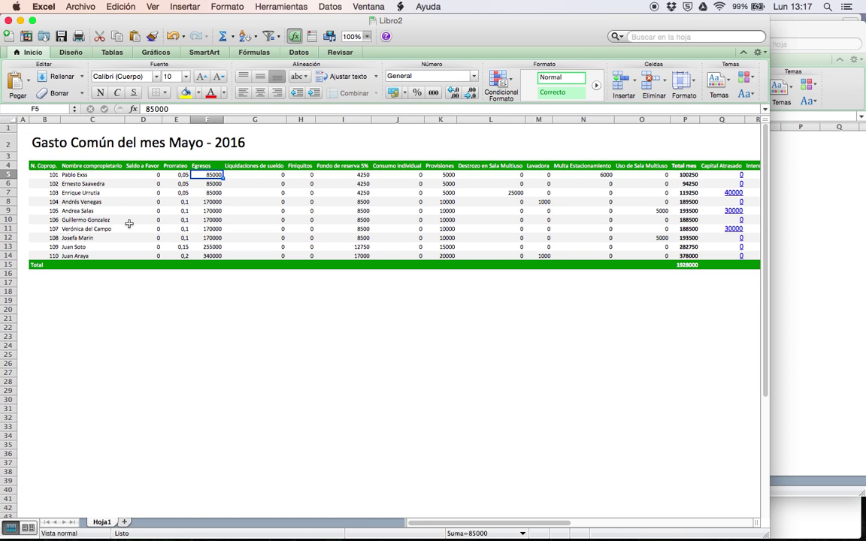
pyautogui.hscroll(3, 129, 223)
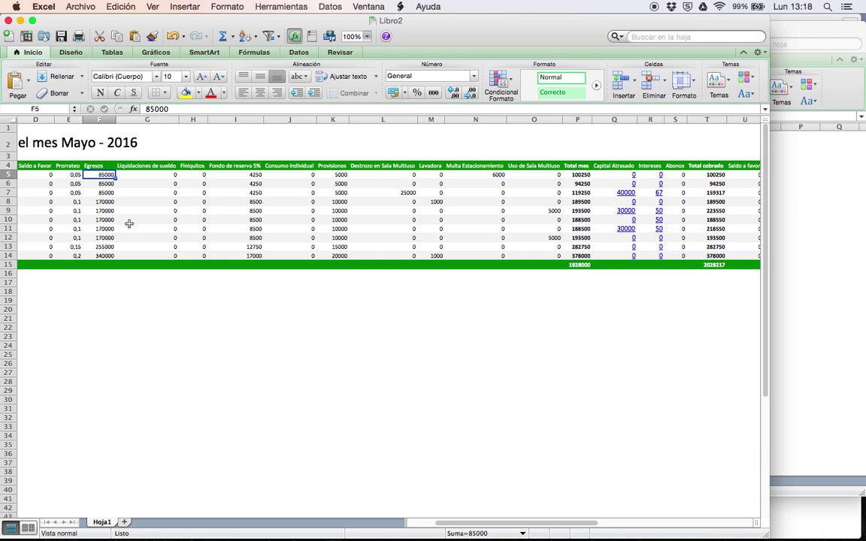
pyautogui.press('Right')
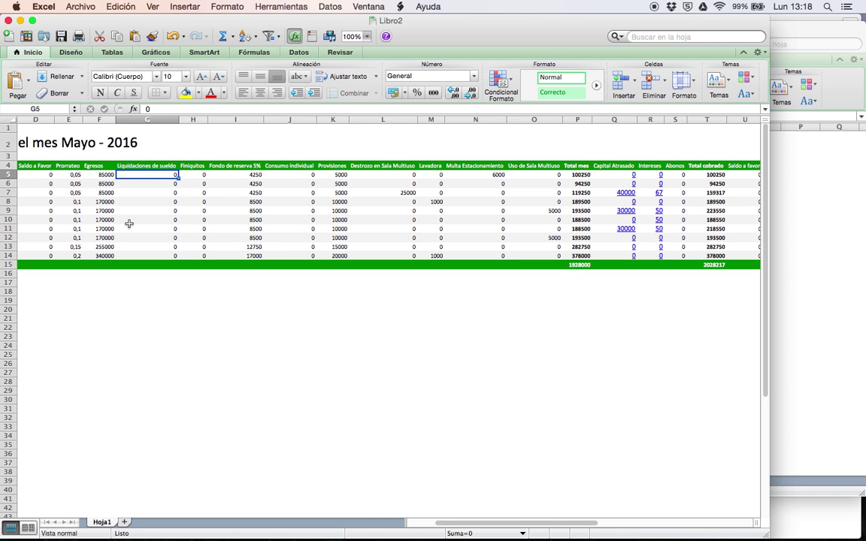
pyautogui.press('Right')
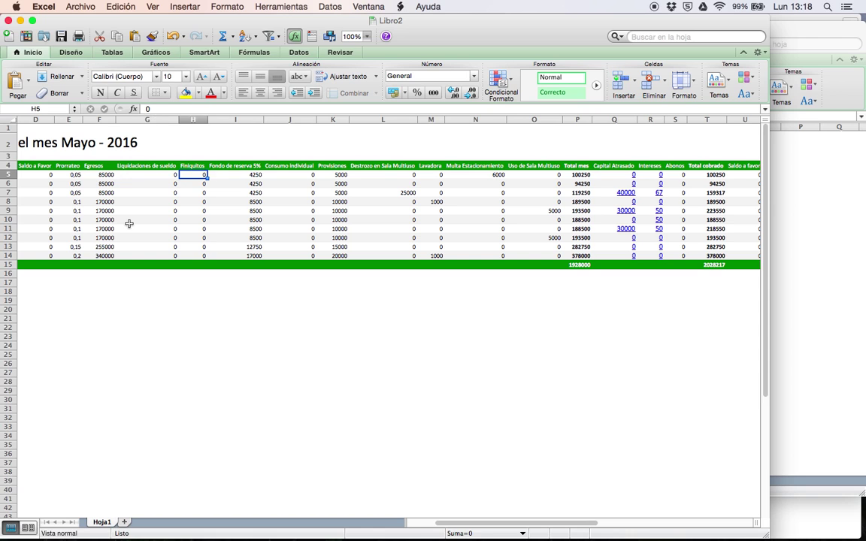
pyautogui.press('Right')
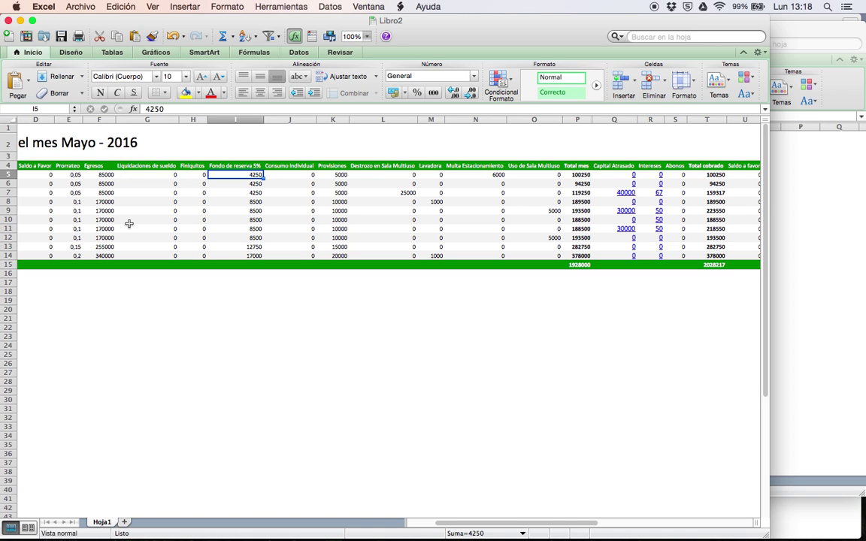
pyautogui.press('Right')
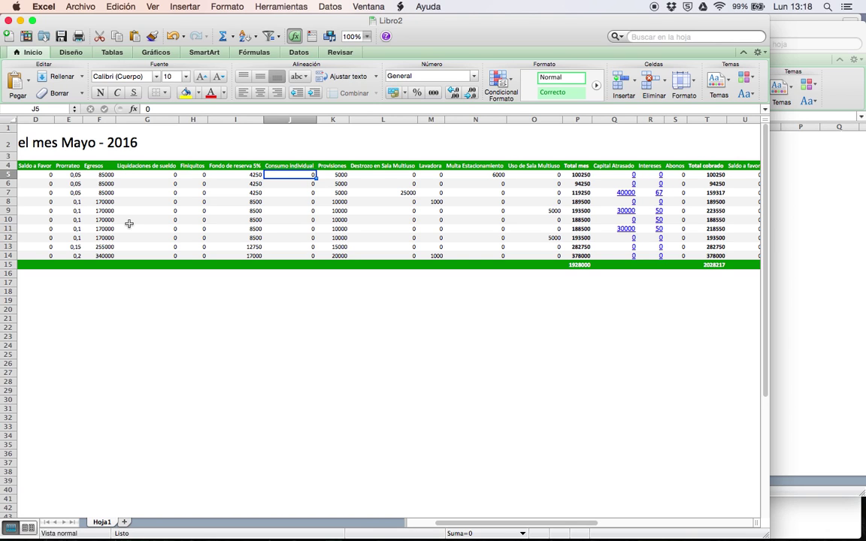
# - Inspect the Provisiones amounts of the first few properties in the common expenses report
pyautogui.press('Down')
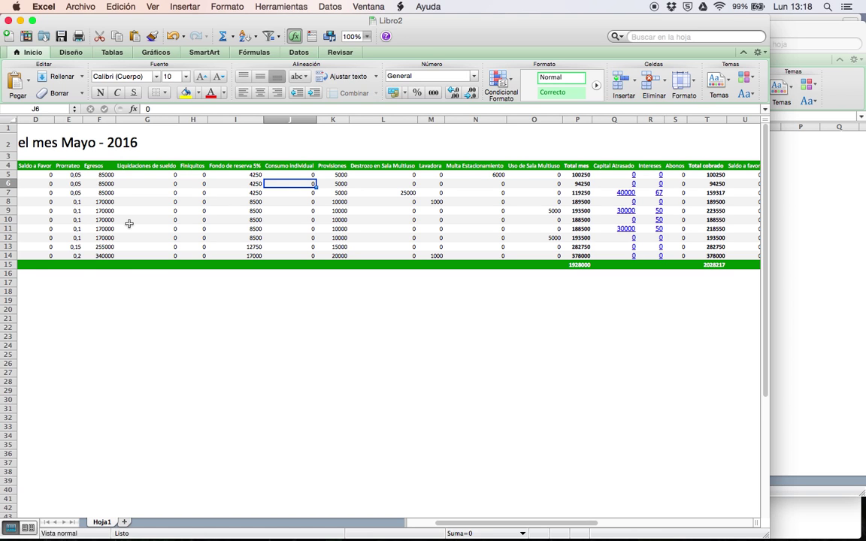
pyautogui.press('Up')
pyautogui.press('Up')
pyautogui.press('Right')
pyautogui.press('Down')
pyautogui.press('Down')
pyautogui.press('Down')
pyautogui.press('Down')
pyautogui.press('Up')
pyautogui.press('Right')
pyautogui.press('Left')
pyautogui.press('Up')
pyautogui.press('Down')
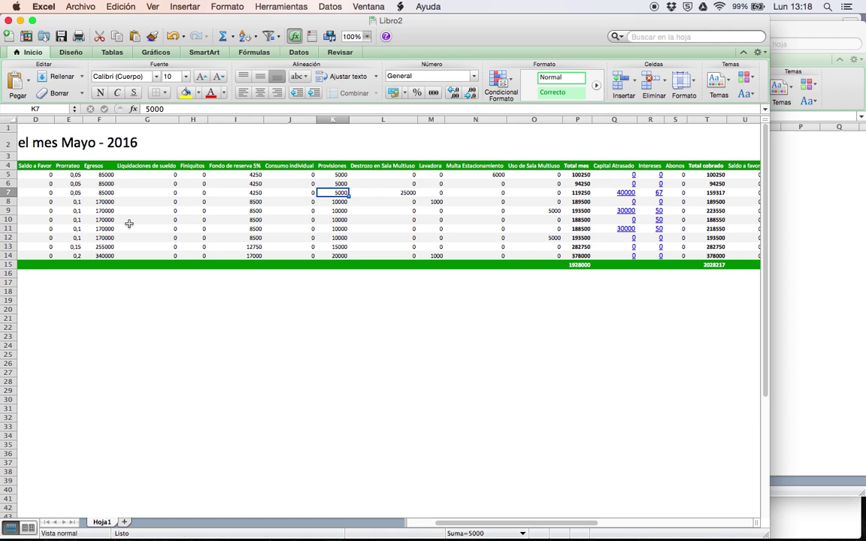
# - Go through the charge column headings Destrozo en Sala Multiuso, Lavadora, Multa Estacionamiento and Uso de Sala Multiuso
pyautogui.press('Right')
pyautogui.press('Up')
pyautogui.press('Up')
pyautogui.press('Up')
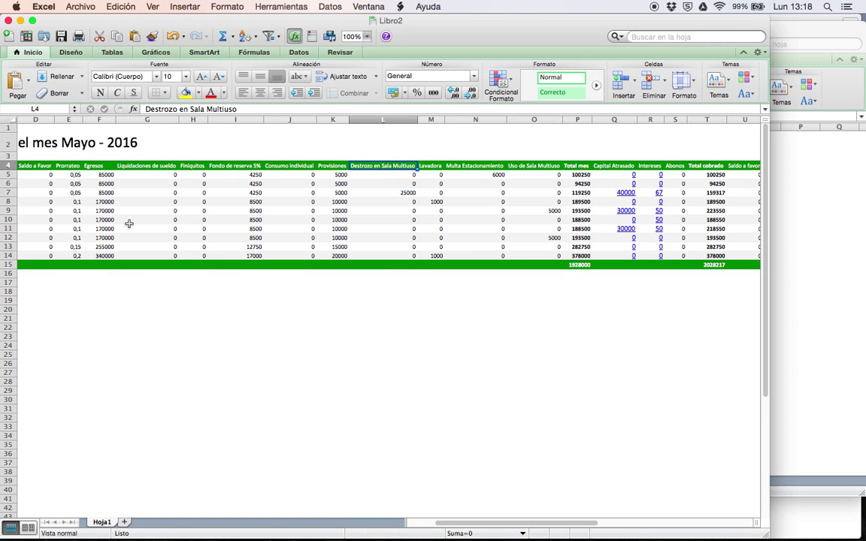
pyautogui.press('Right')
pyautogui.press('Right')
pyautogui.press('Right')
pyautogui.press('Left')
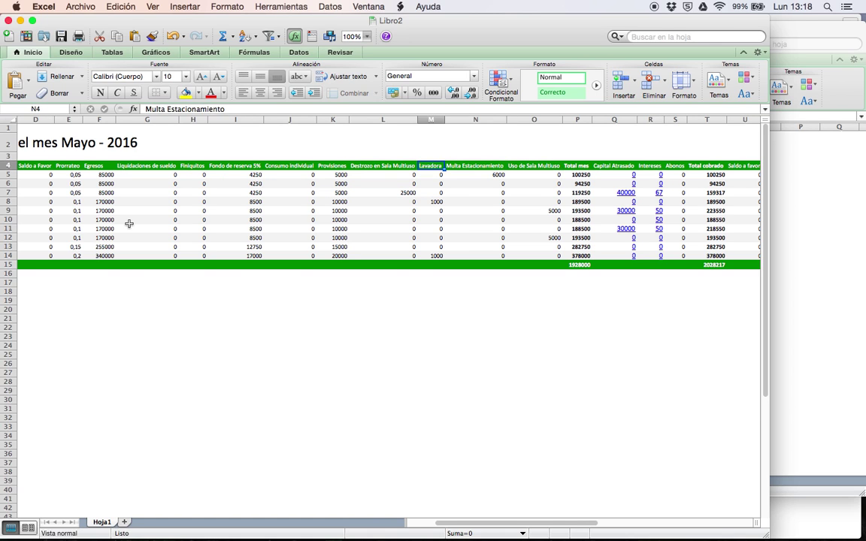
pyautogui.press('Left')
pyautogui.press('Left')
pyautogui.press('Right')
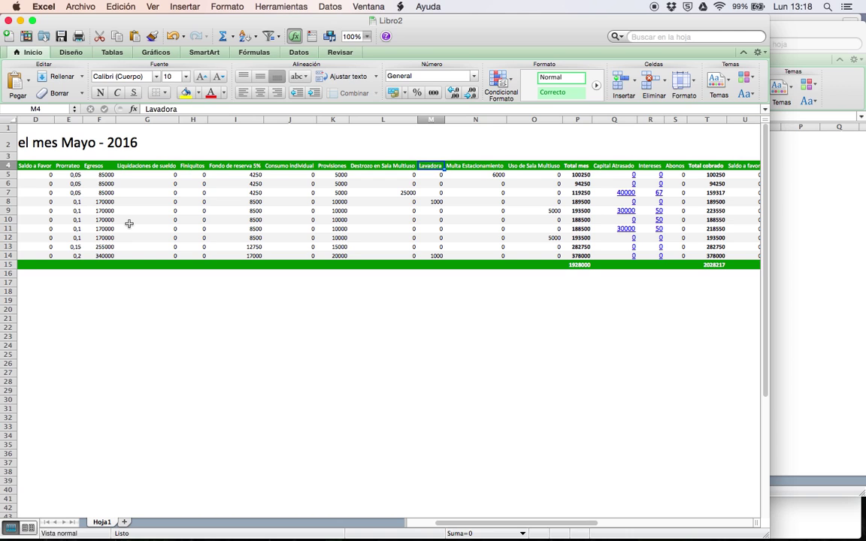
pyautogui.press('Right')
pyautogui.press('Right')
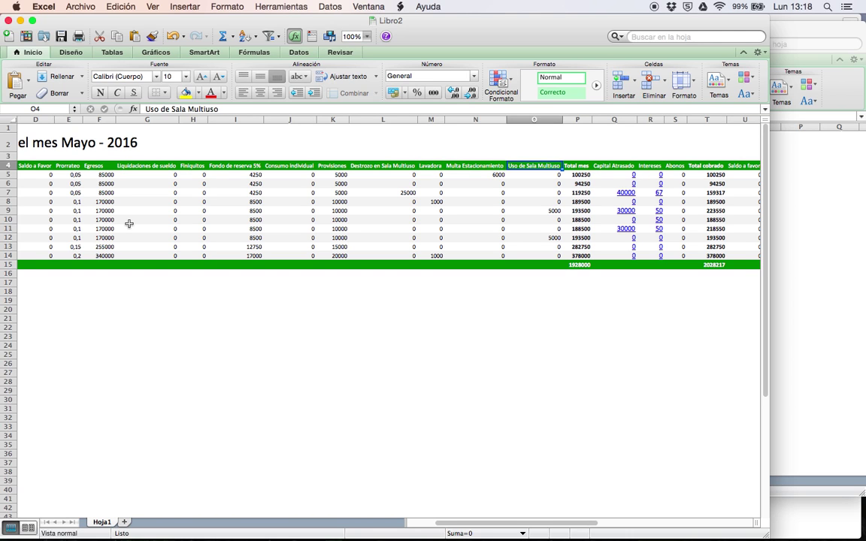
# - Check the amounts assigned to individual properties across the four charge columns
pyautogui.press('Down')
pyautogui.press('Down')
pyautogui.press('Down')
pyautogui.press('Down')
pyautogui.press('Down')
pyautogui.press('Up')
pyautogui.press('Left')
pyautogui.press('Left')
pyautogui.press('Left')
pyautogui.press('Up')
pyautogui.press('Down')
pyautogui.press('Down')
pyautogui.press('Down')
pyautogui.press('Down')
pyautogui.press('Right')
pyautogui.press('Right')
pyautogui.press('Right')
# - Review the Total mes, Capital Atrasado, Intereses and Abonos columns through to property 103's Total cobrado
pyautogui.press('Right')
pyautogui.press('Up')
pyautogui.press('Up')
pyautogui.press('Up')
pyautogui.press('Up')
pyautogui.press('Up')
pyautogui.press('Up')
pyautogui.press('Right')
pyautogui.press('Down')
pyautogui.press('Down')
pyautogui.press('Up')
pyautogui.press('Right')
pyautogui.press('Down')
pyautogui.press('Right')
pyautogui.press('Right')
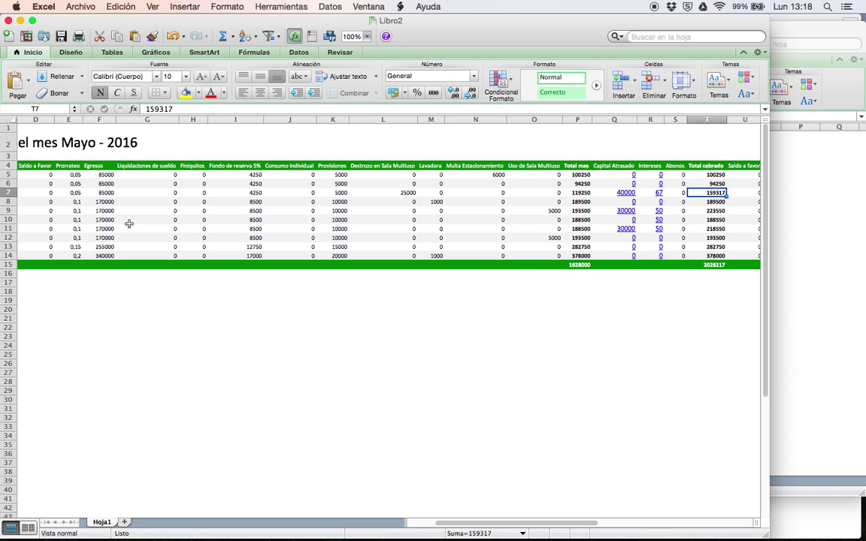
# - Compare the Total cobrado amounts of the first few properties, looking across to the final Saldo a favor column
pyautogui.press('Right')
pyautogui.press('Left')
pyautogui.press('Up')
pyautogui.press('Up')
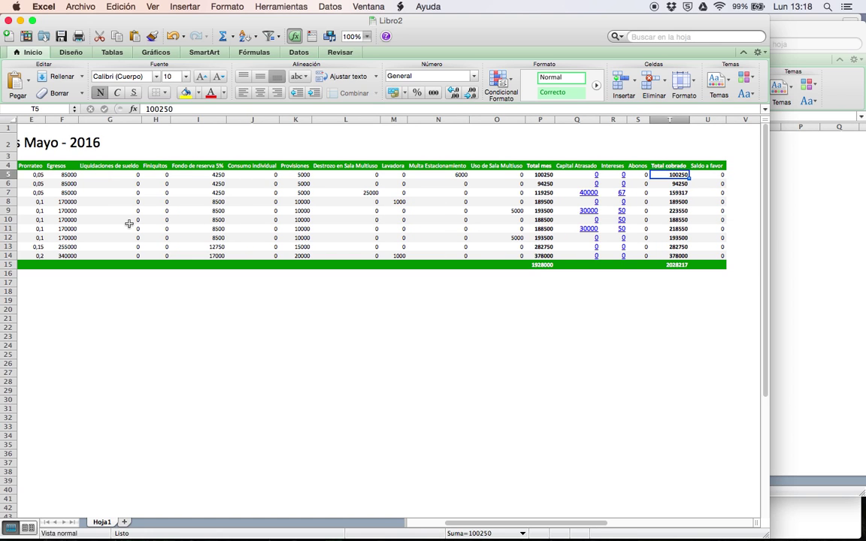
pyautogui.press('Down')
pyautogui.press('Down')
pyautogui.press('Down')
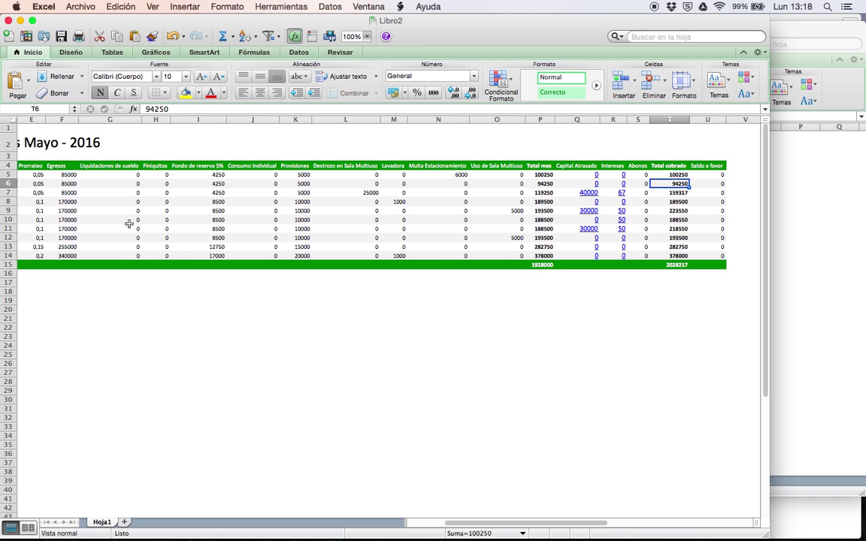
pyautogui.press('Up')
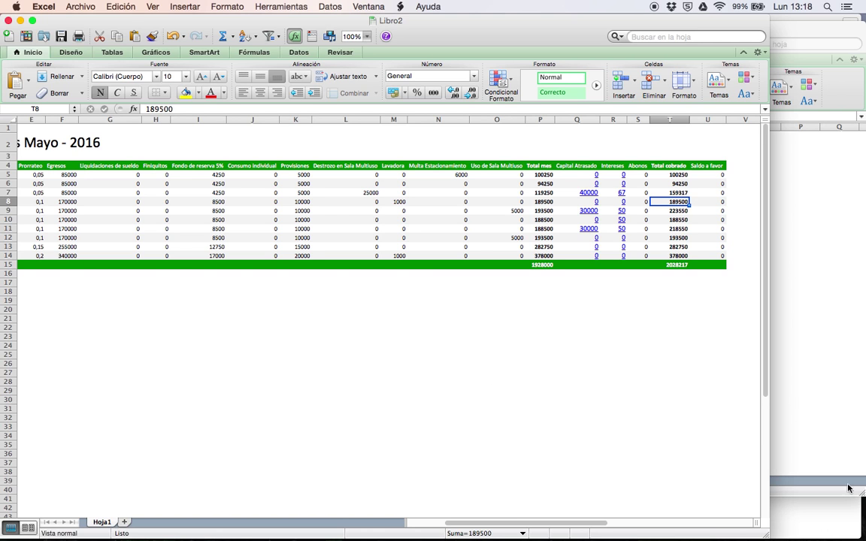
# - Return to the charges page in Chrome, view the extraordinary charges, and switch back to the charges on the common expense bill
pyautogui.press('super+Tab')
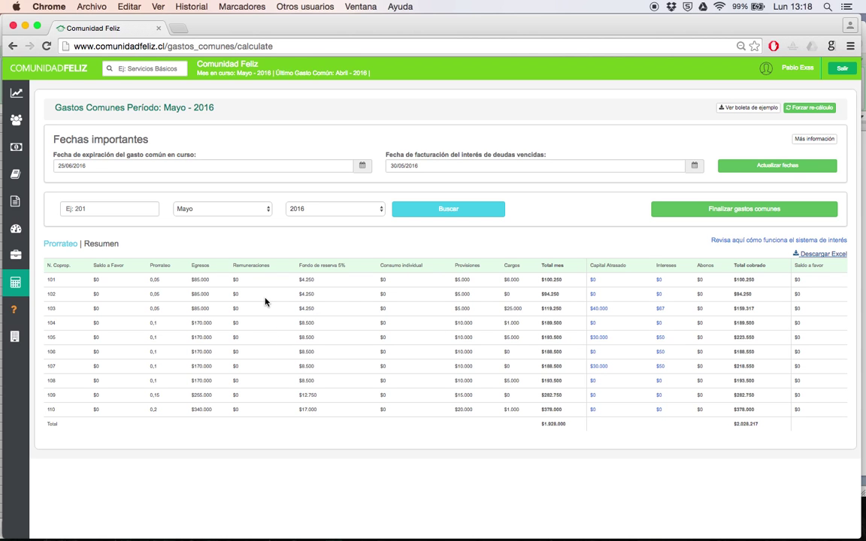
pyautogui.click(15, 147)
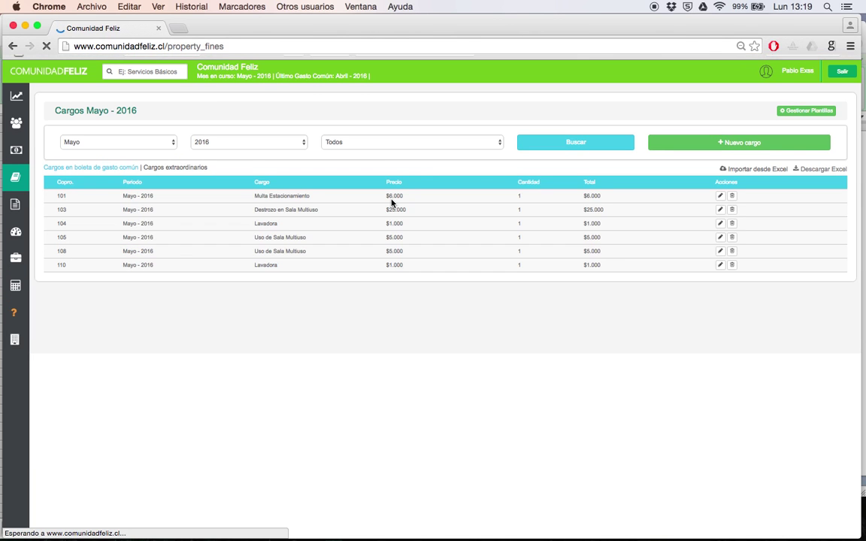
pyautogui.click(152, 188)
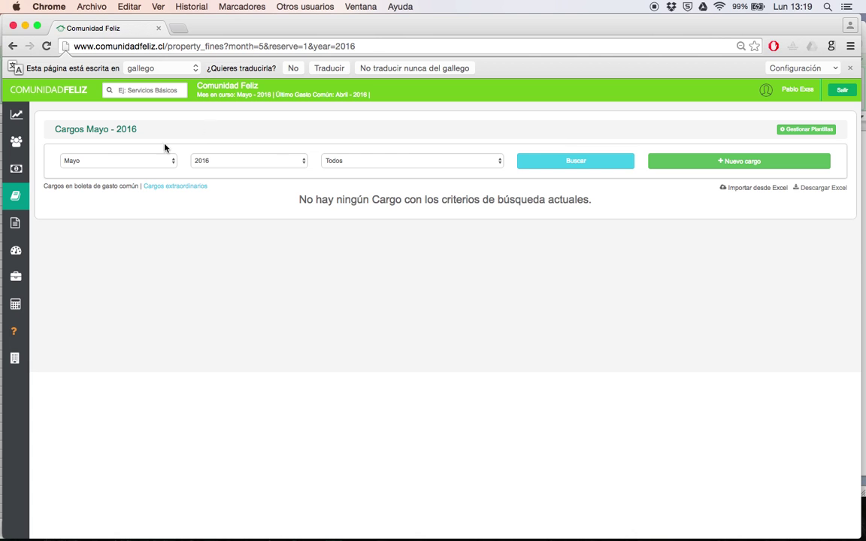
pyautogui.click(113, 186)
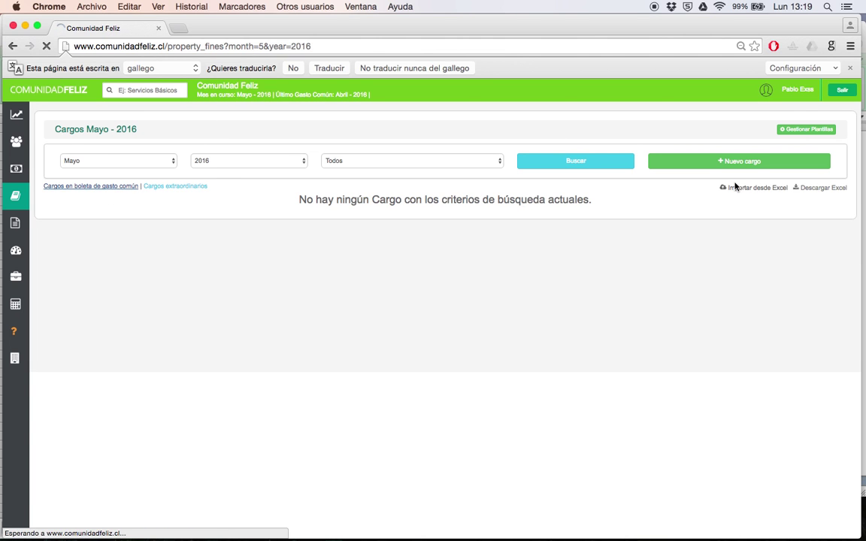